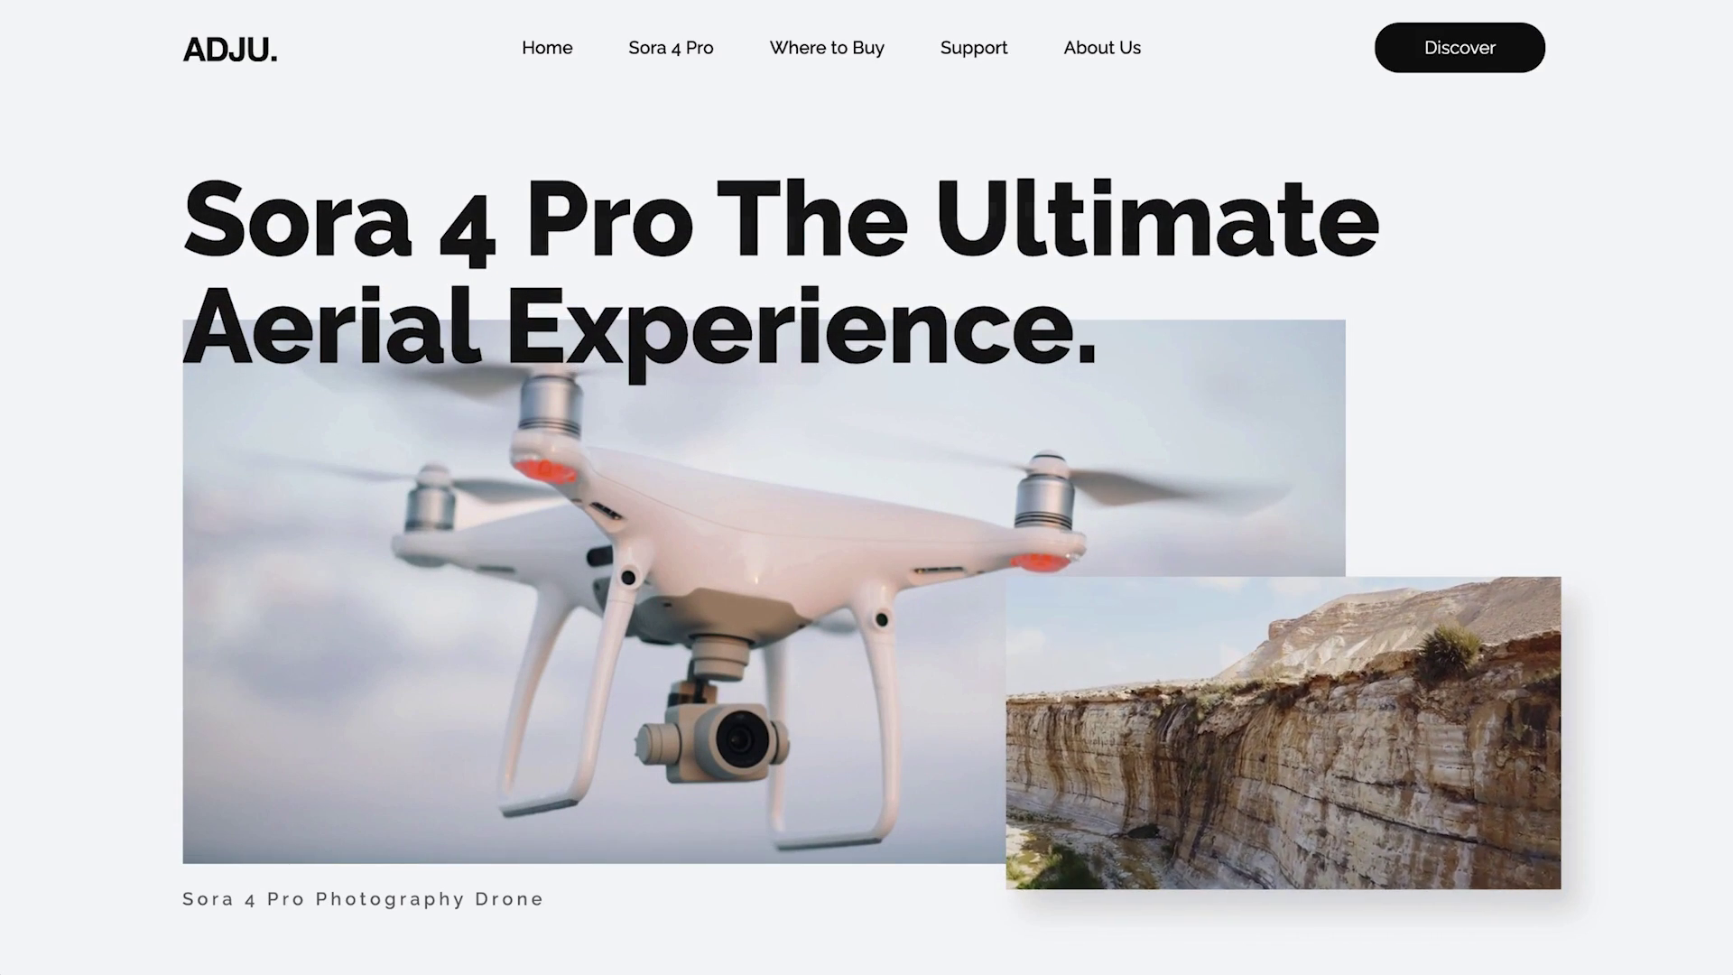
- Scroll the ADJU drone example page down to the Better Performance section
scroll(866, 487, down, 4)
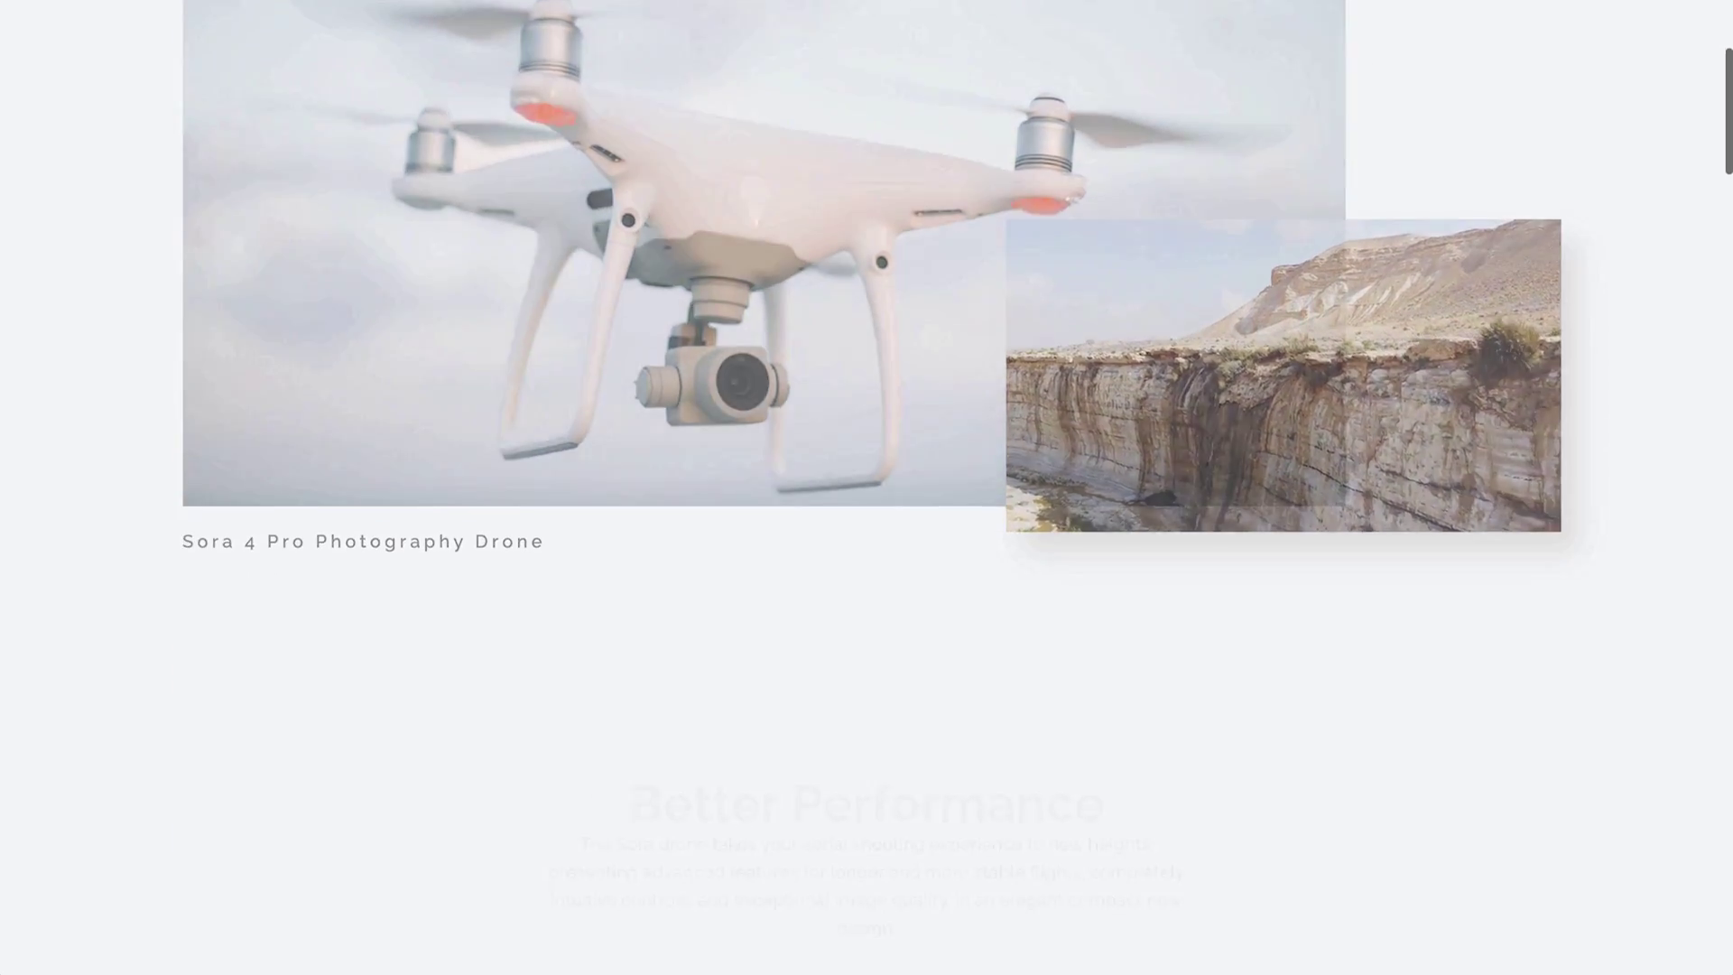
scroll(867, 487, down, 6)
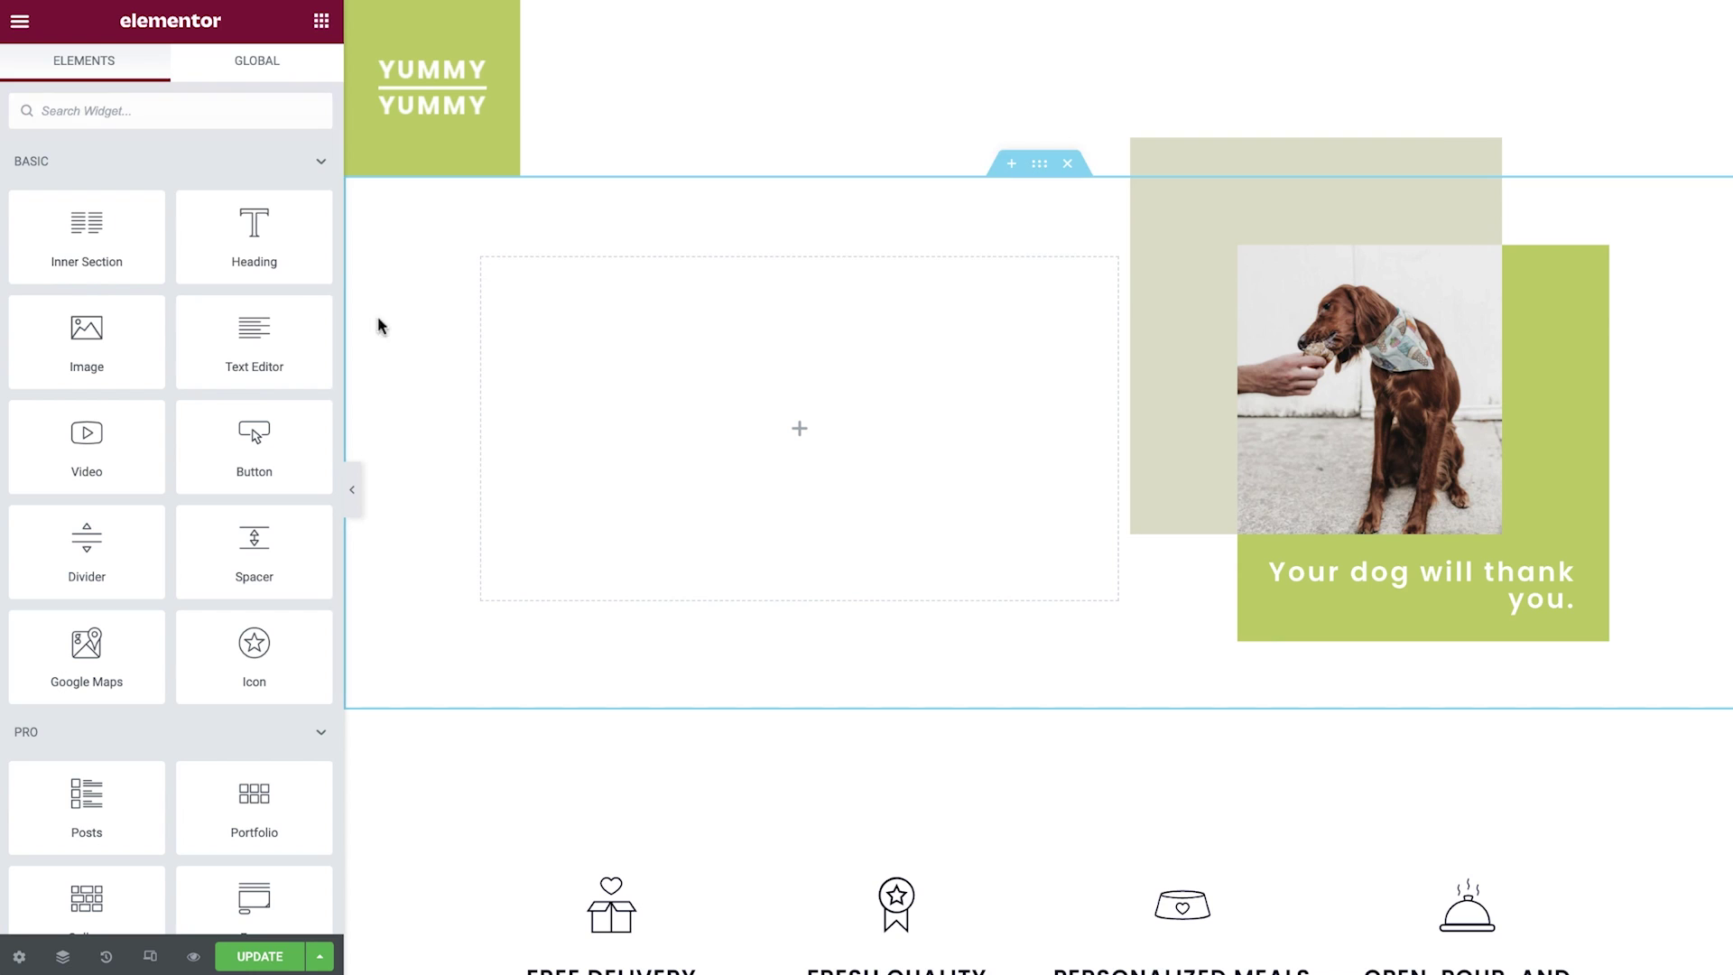
- Drop a Heading widget into the empty column and replace its title with 'Fresh & healthy dog food delivery'
drag(242, 256, 746, 433)
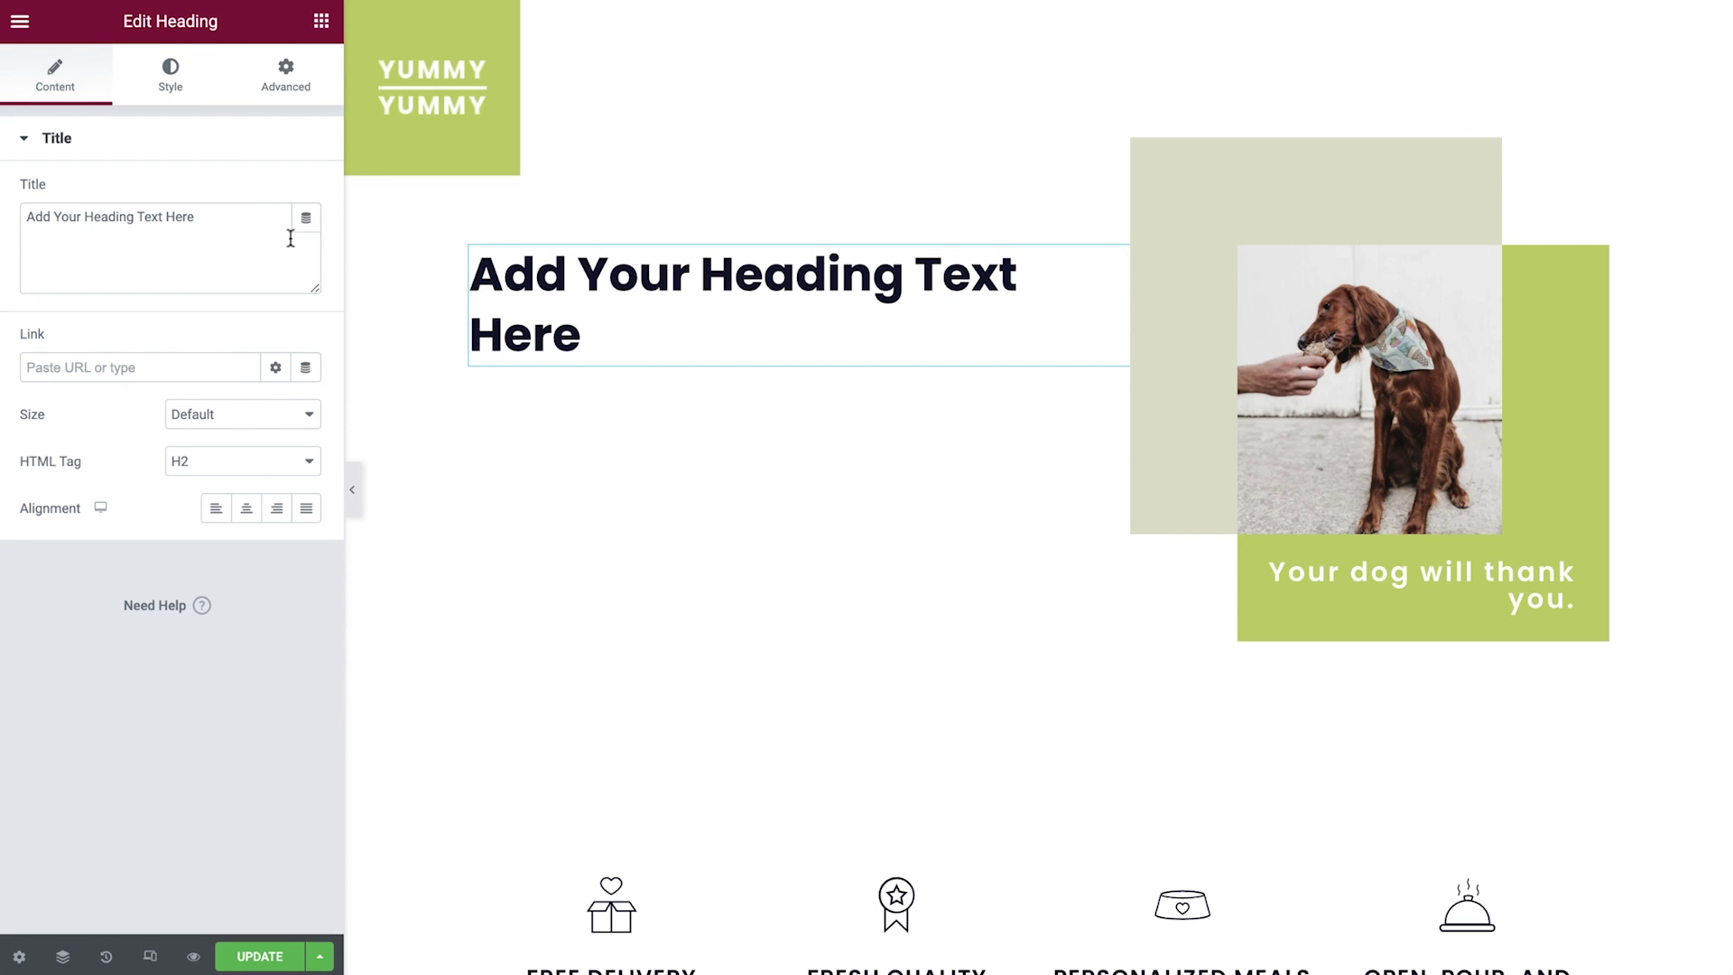
drag(252, 236, 25, 218)
text(Fre)
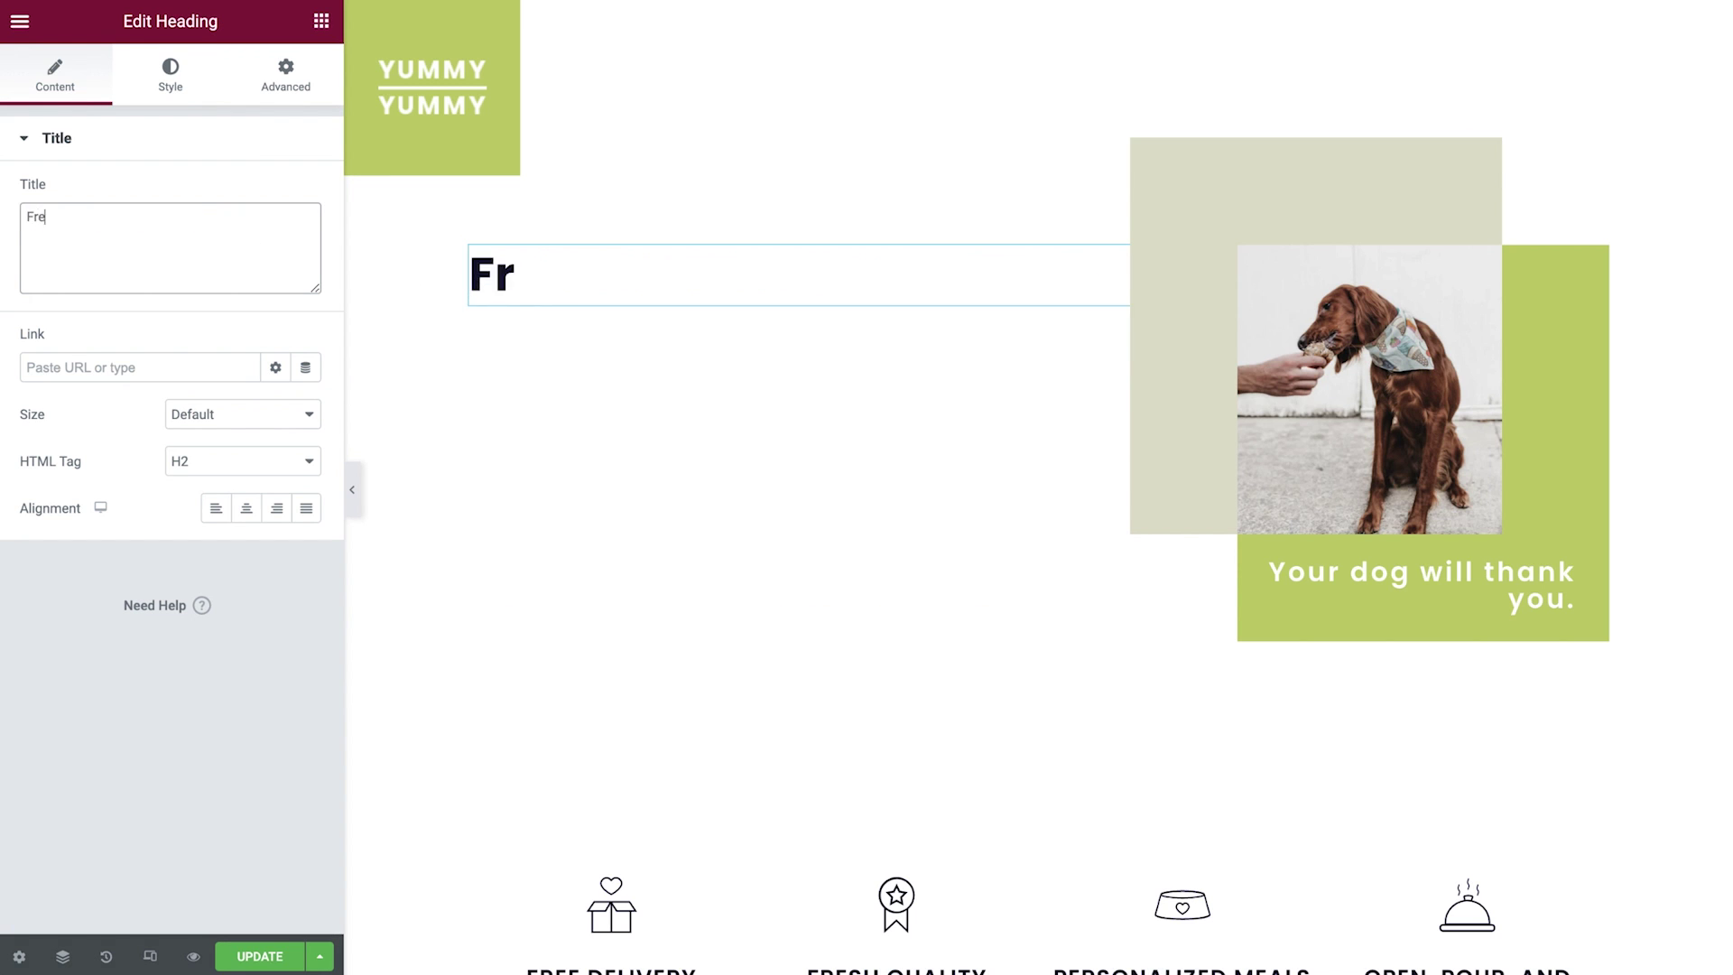
text(sh & healthy dog food delivery)
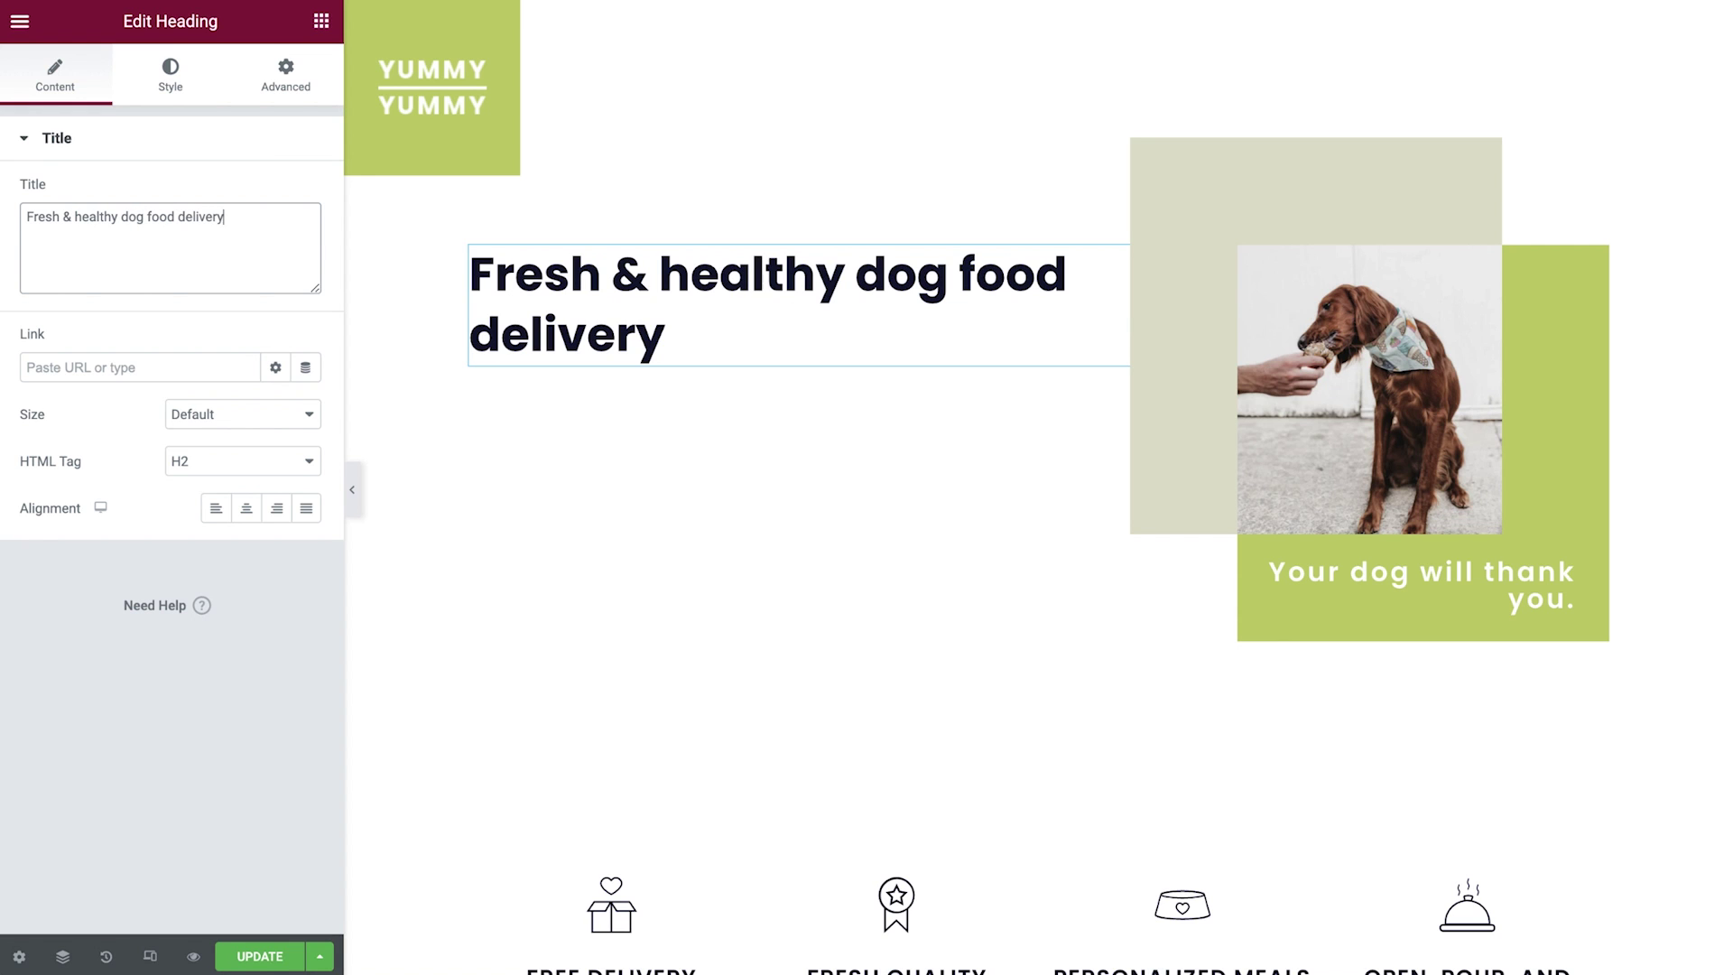
click(259, 191)
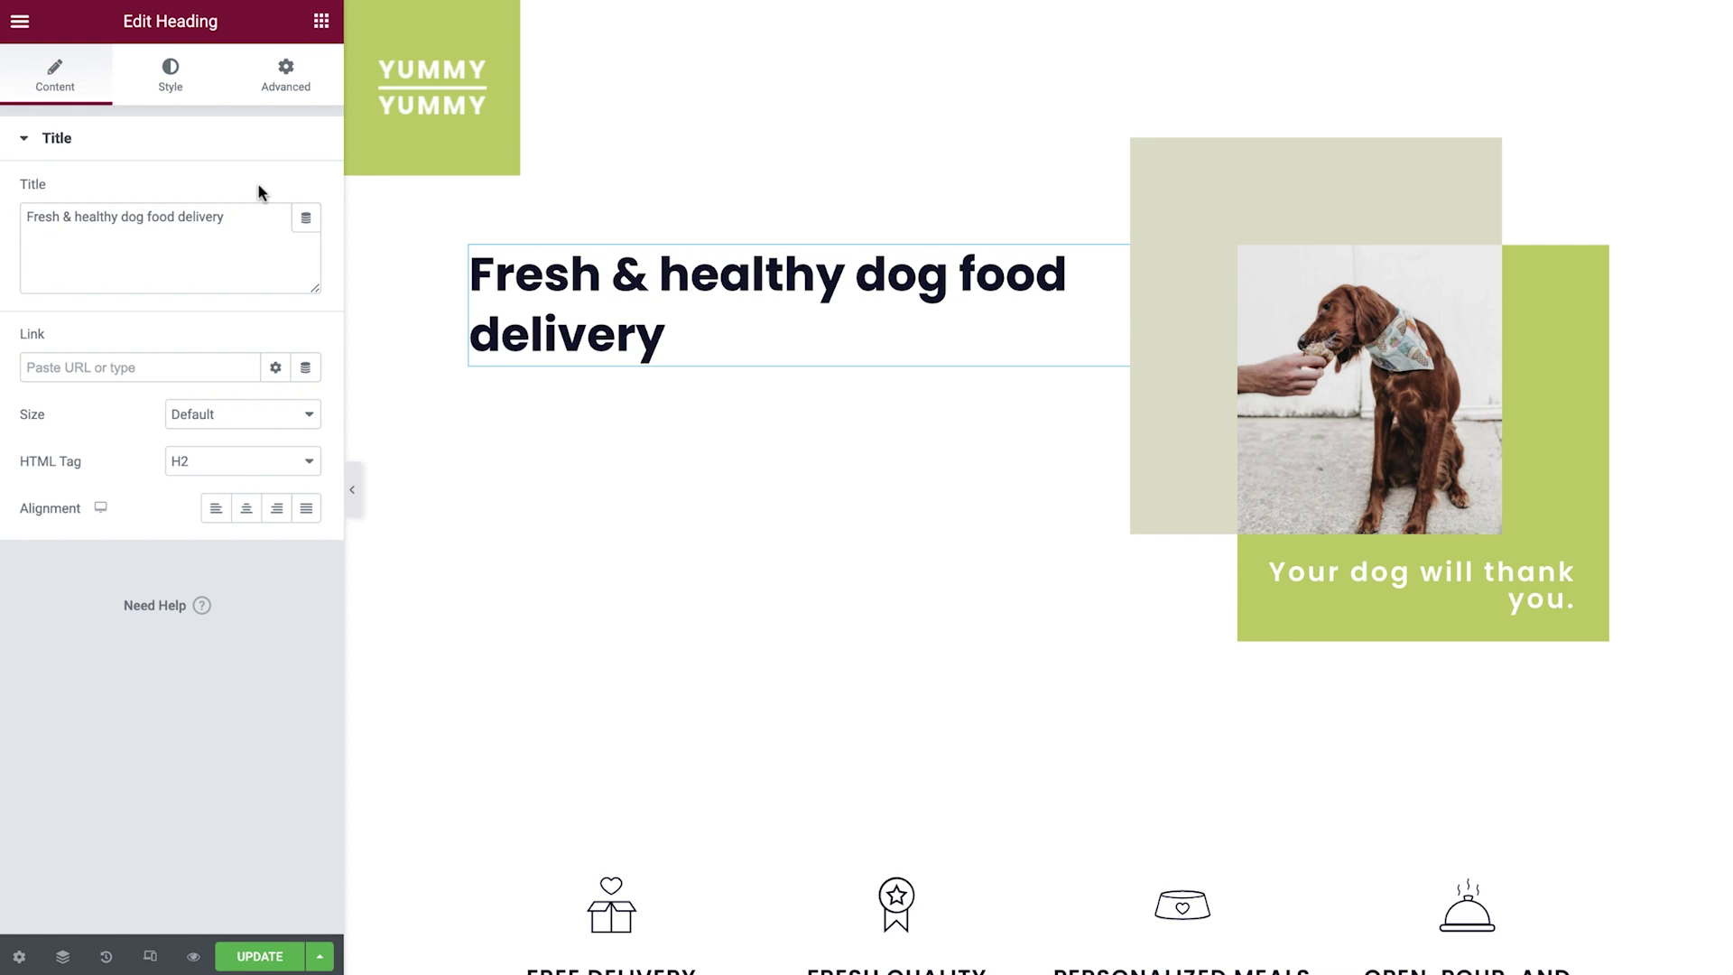
click(304, 220)
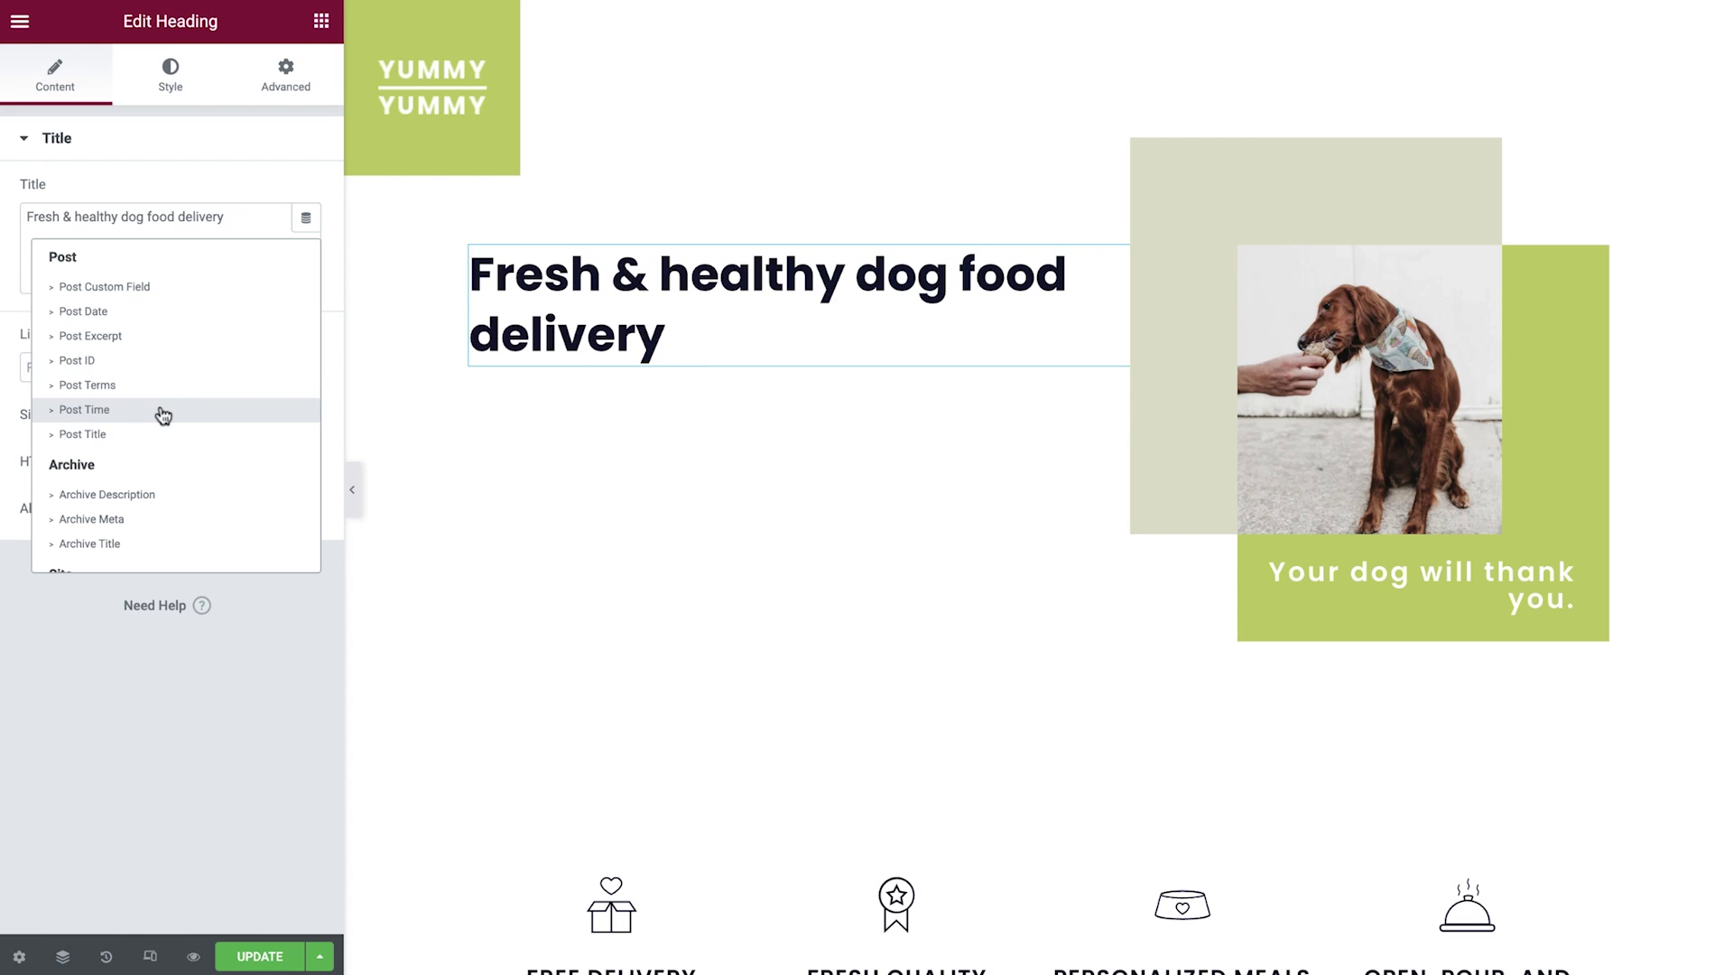
click(303, 233)
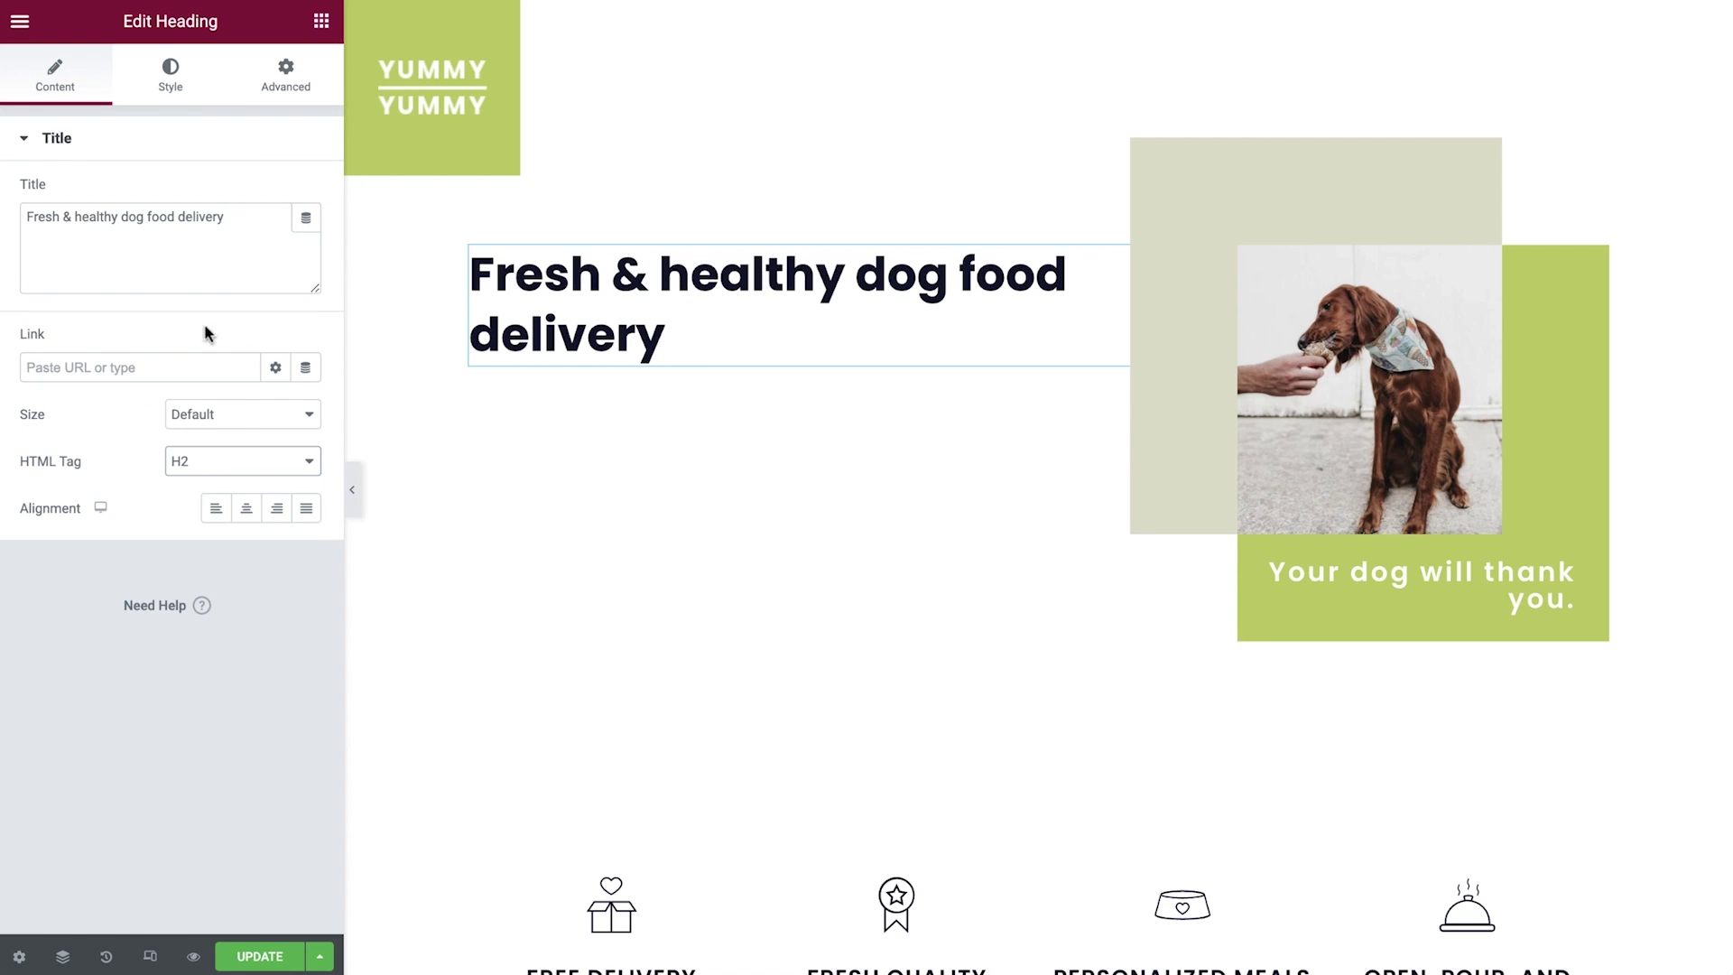
click(154, 365)
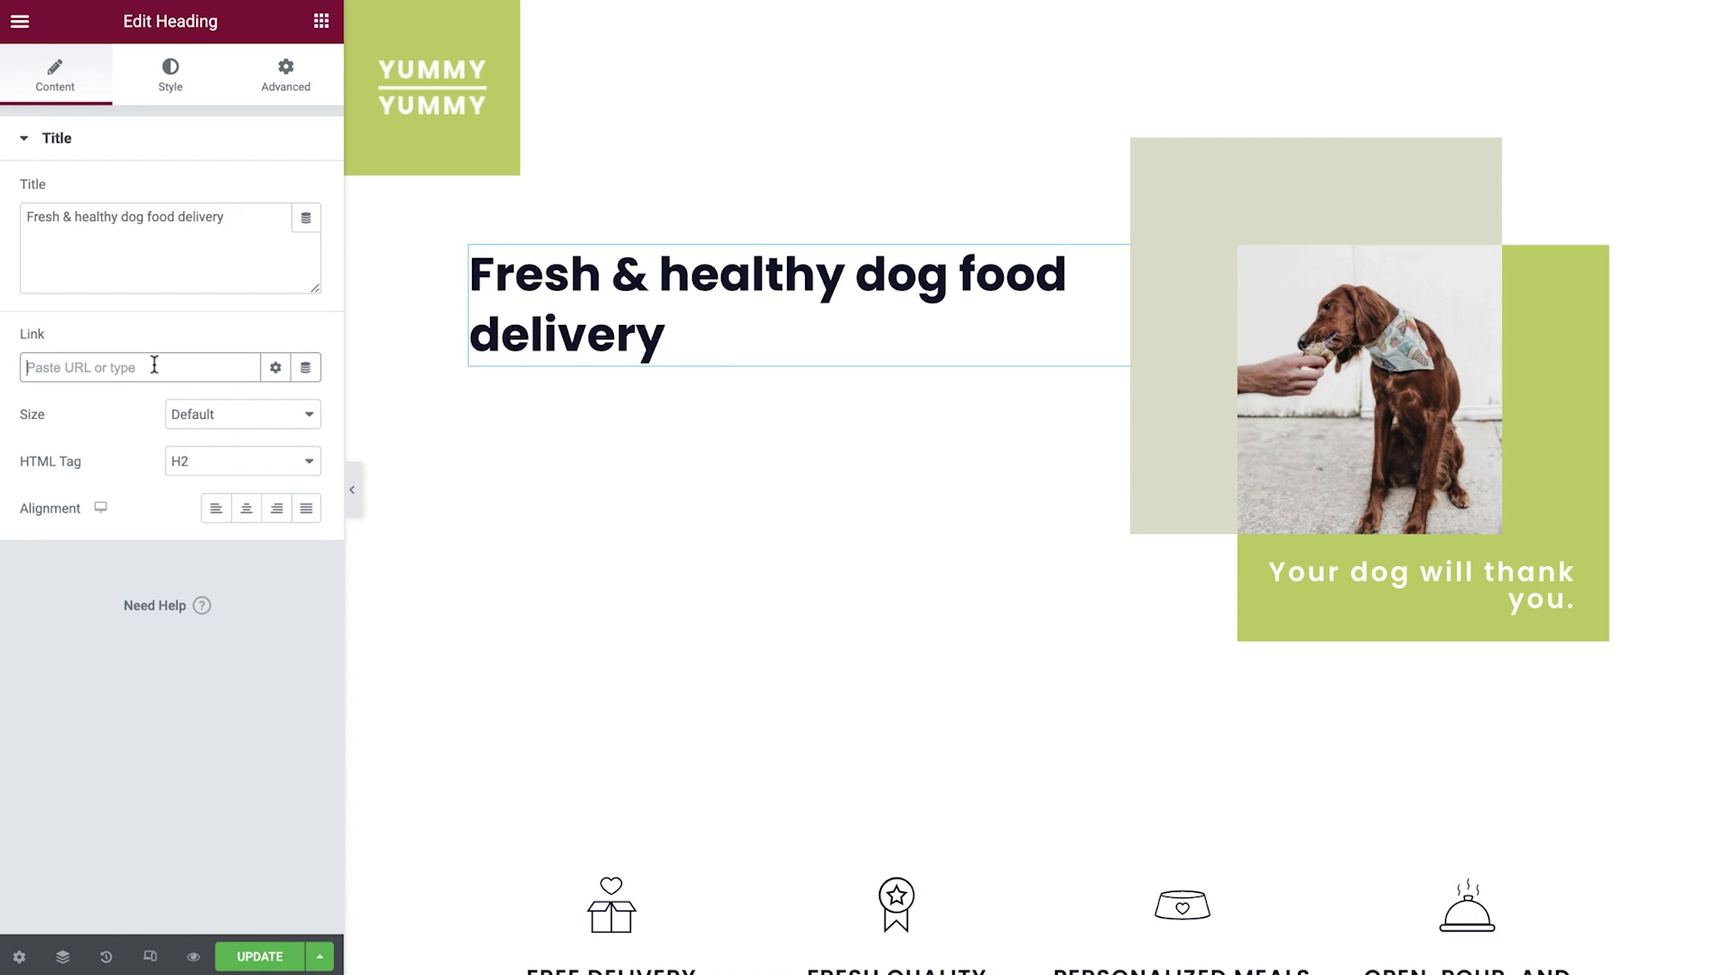
text(ab)
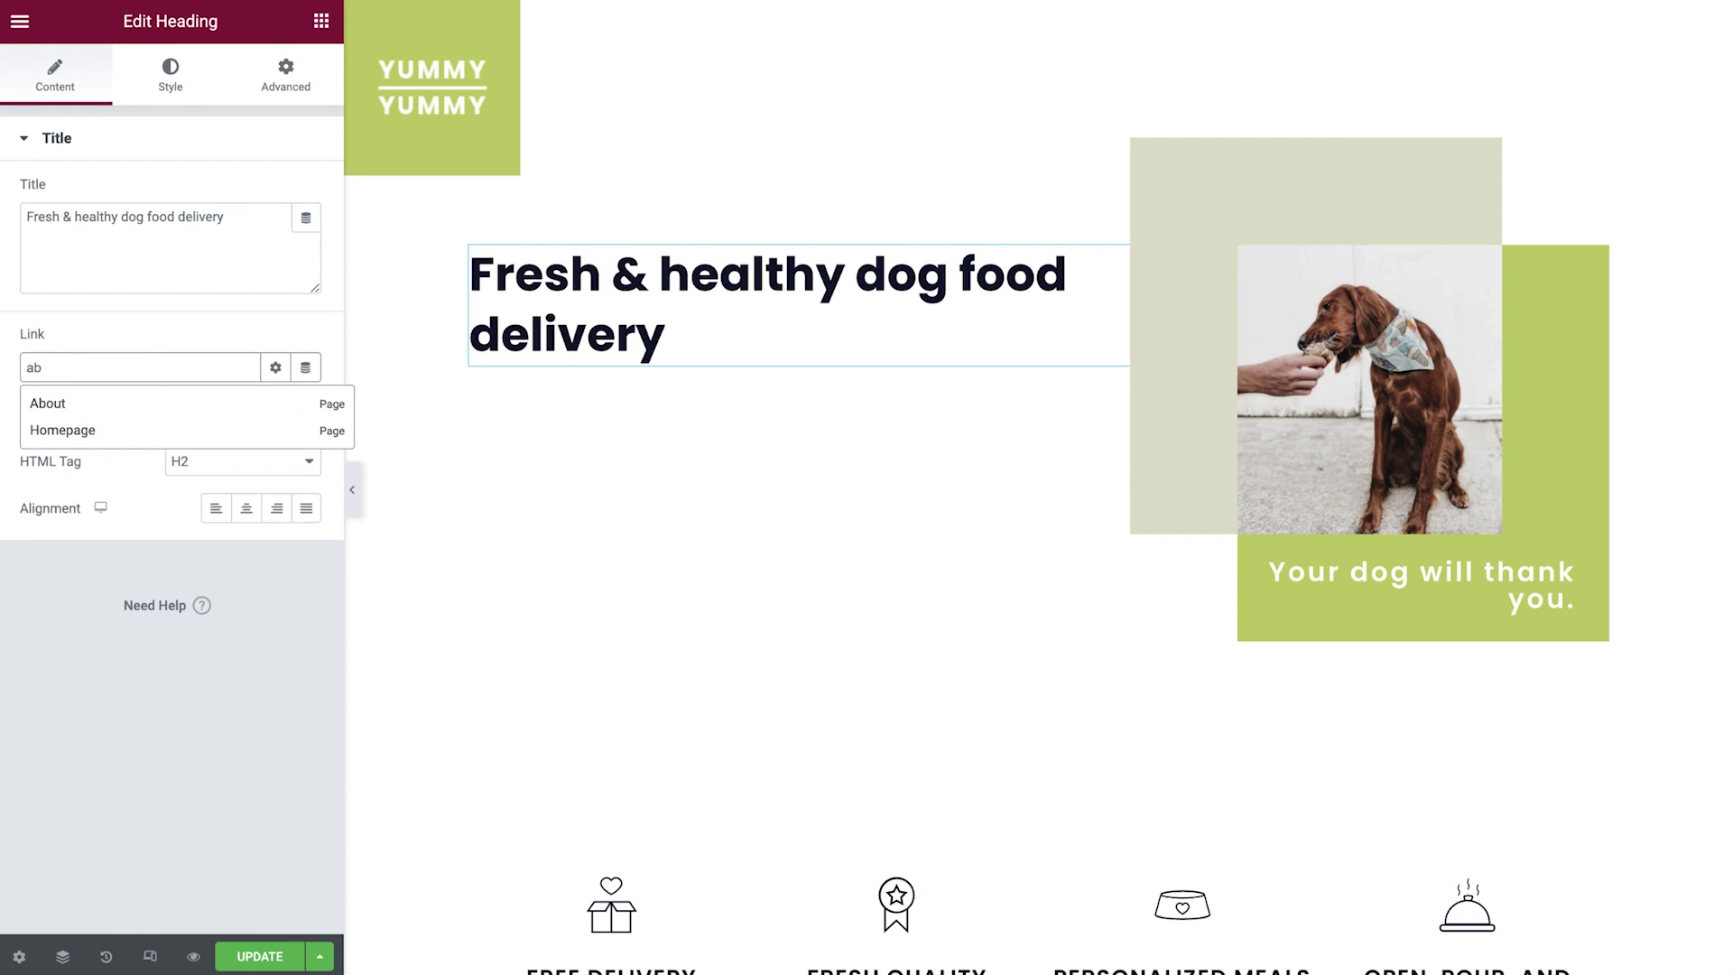
click(127, 407)
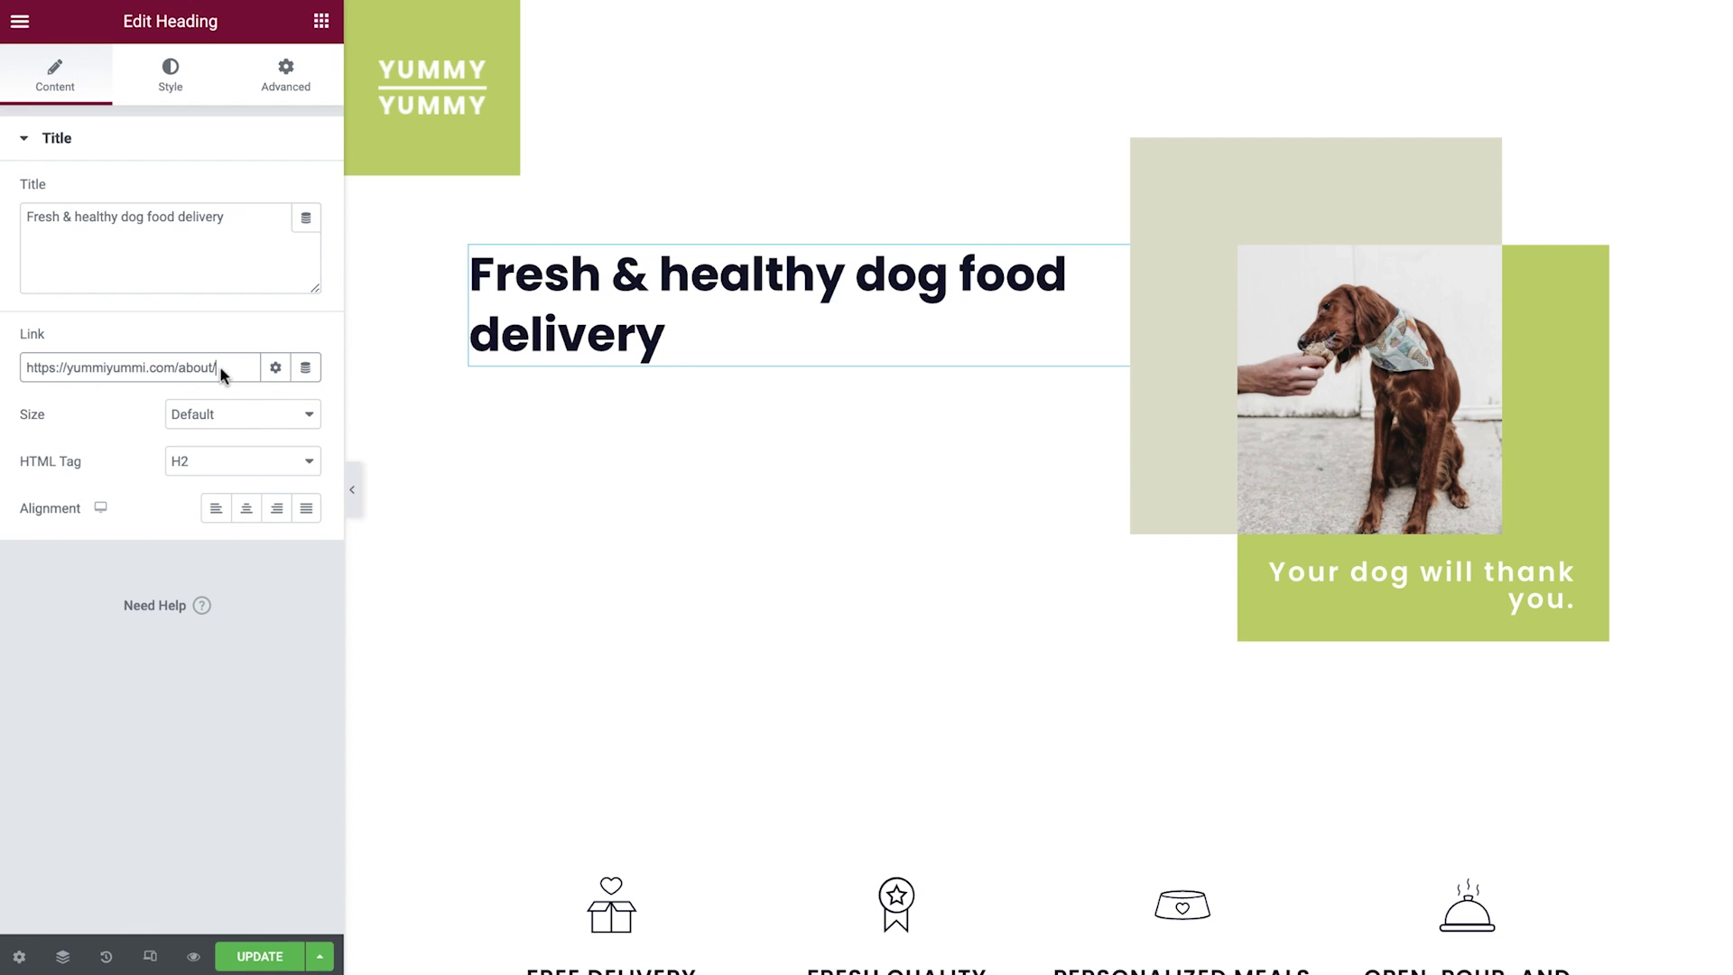
drag(221, 370, 27, 370)
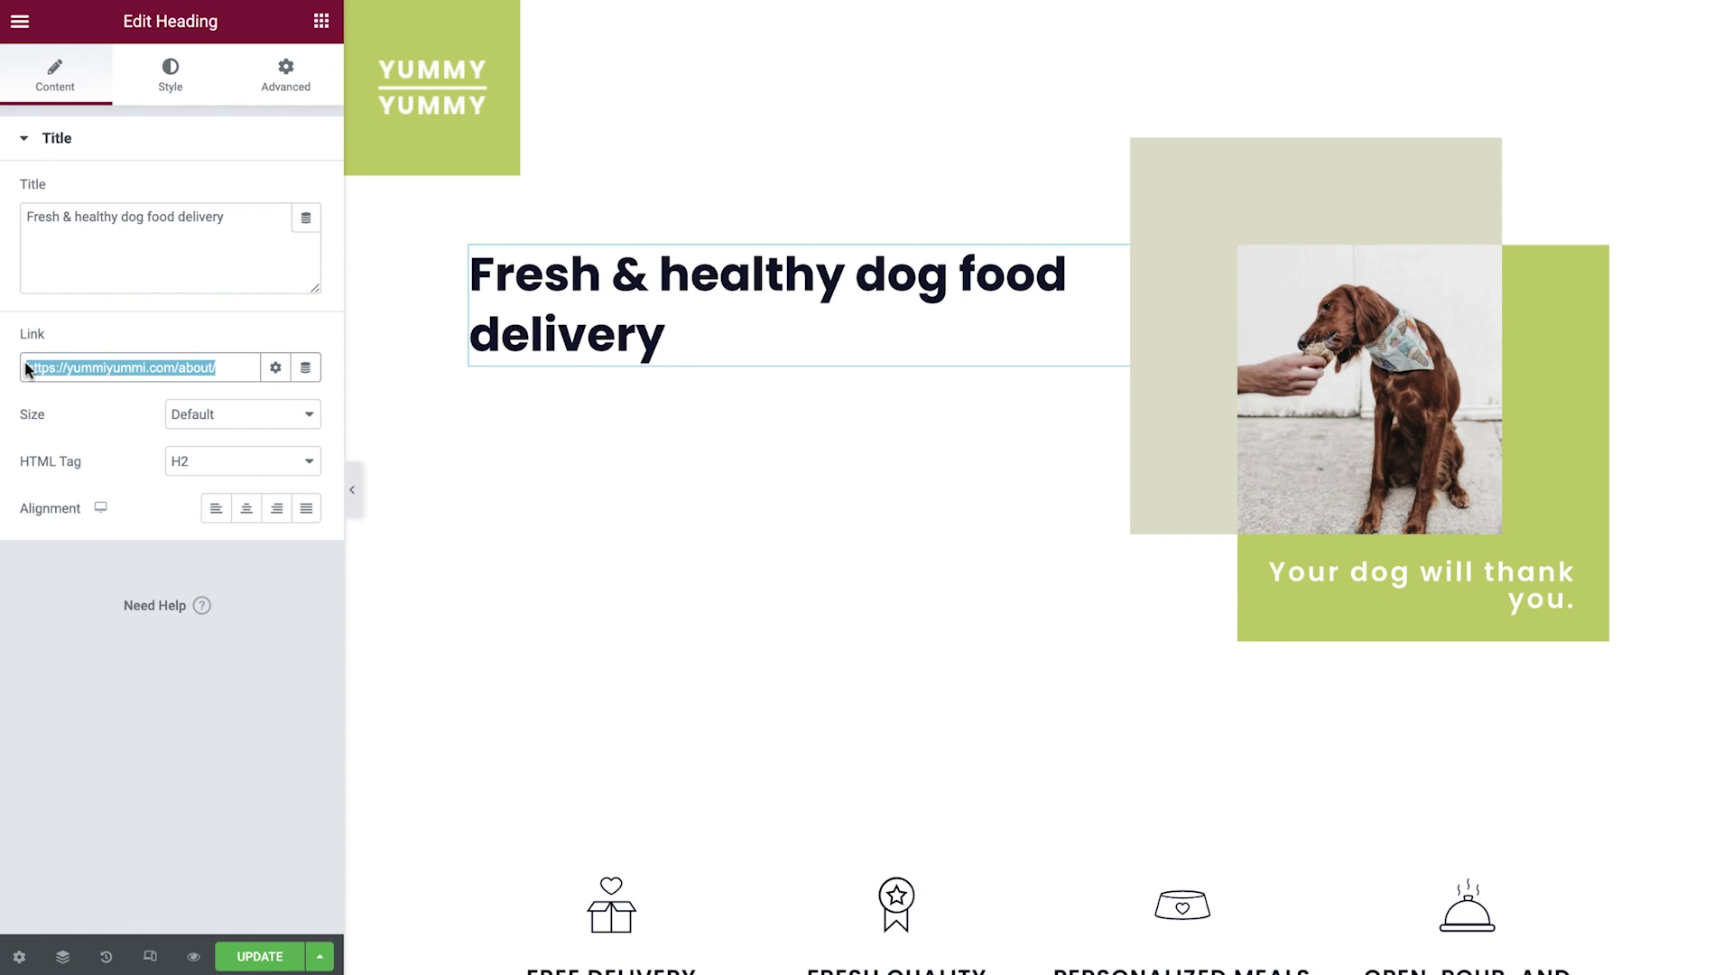
key(BackSpace)
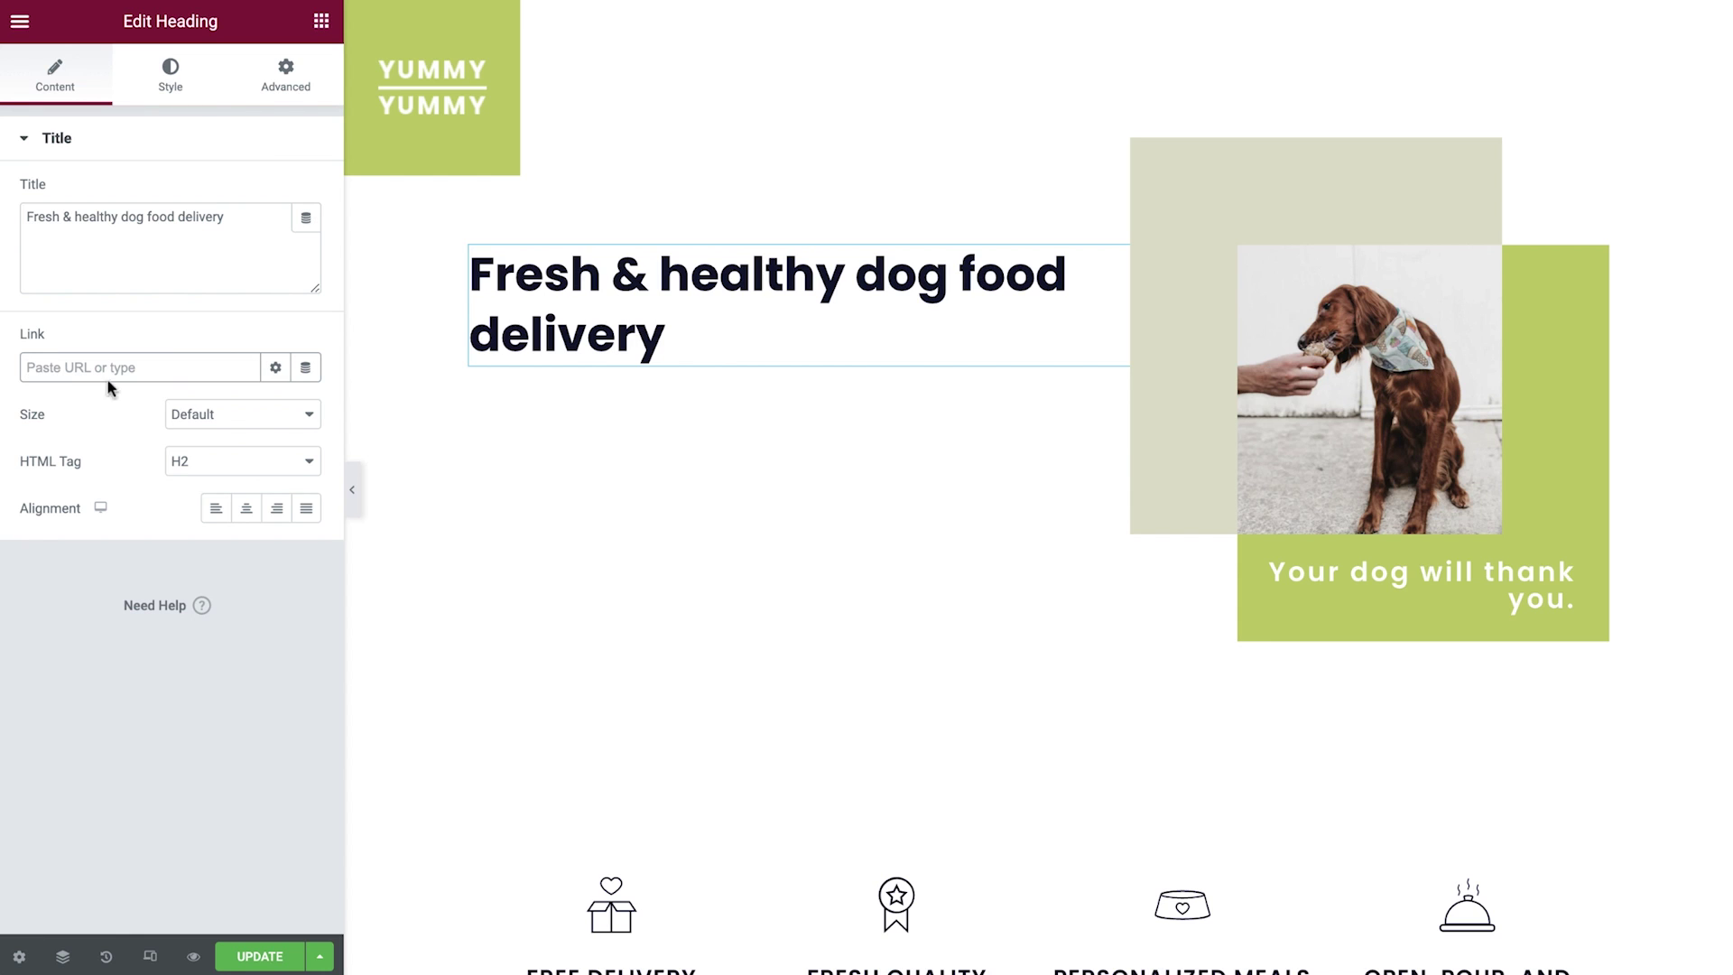
click(225, 415)
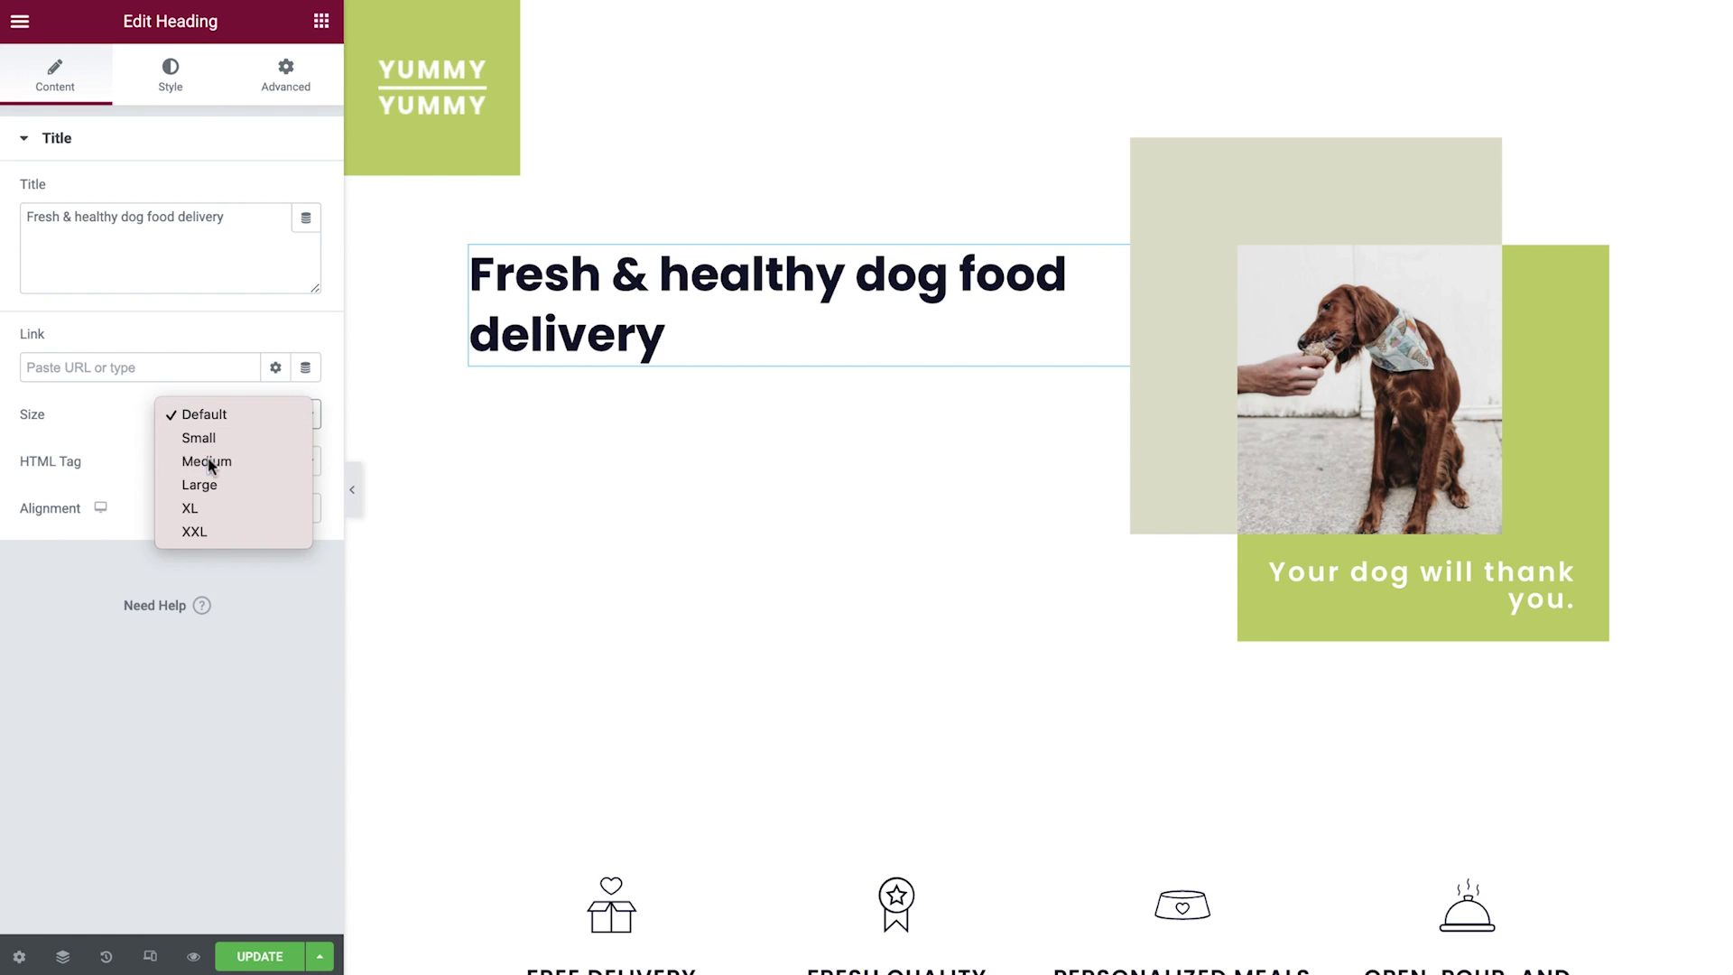
- Try Medium, XL and XXL heading sizes, then return the size to Default
click(205, 461)
click(209, 418)
click(216, 462)
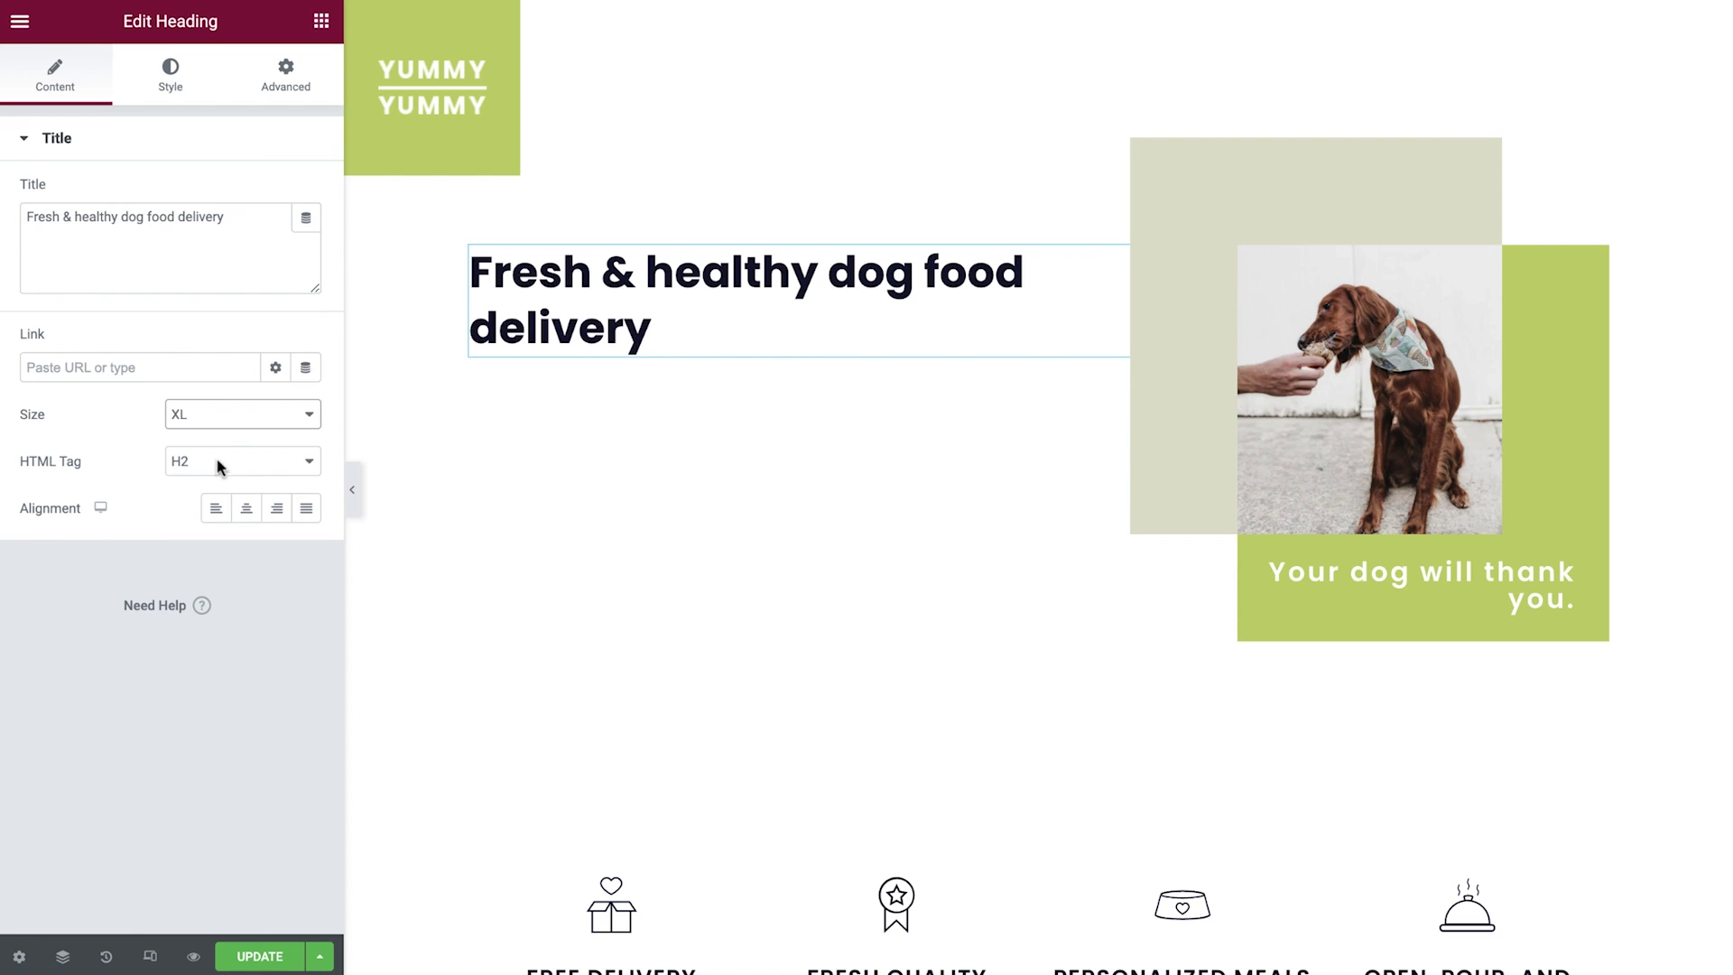
click(216, 426)
click(209, 442)
click(209, 418)
click(220, 297)
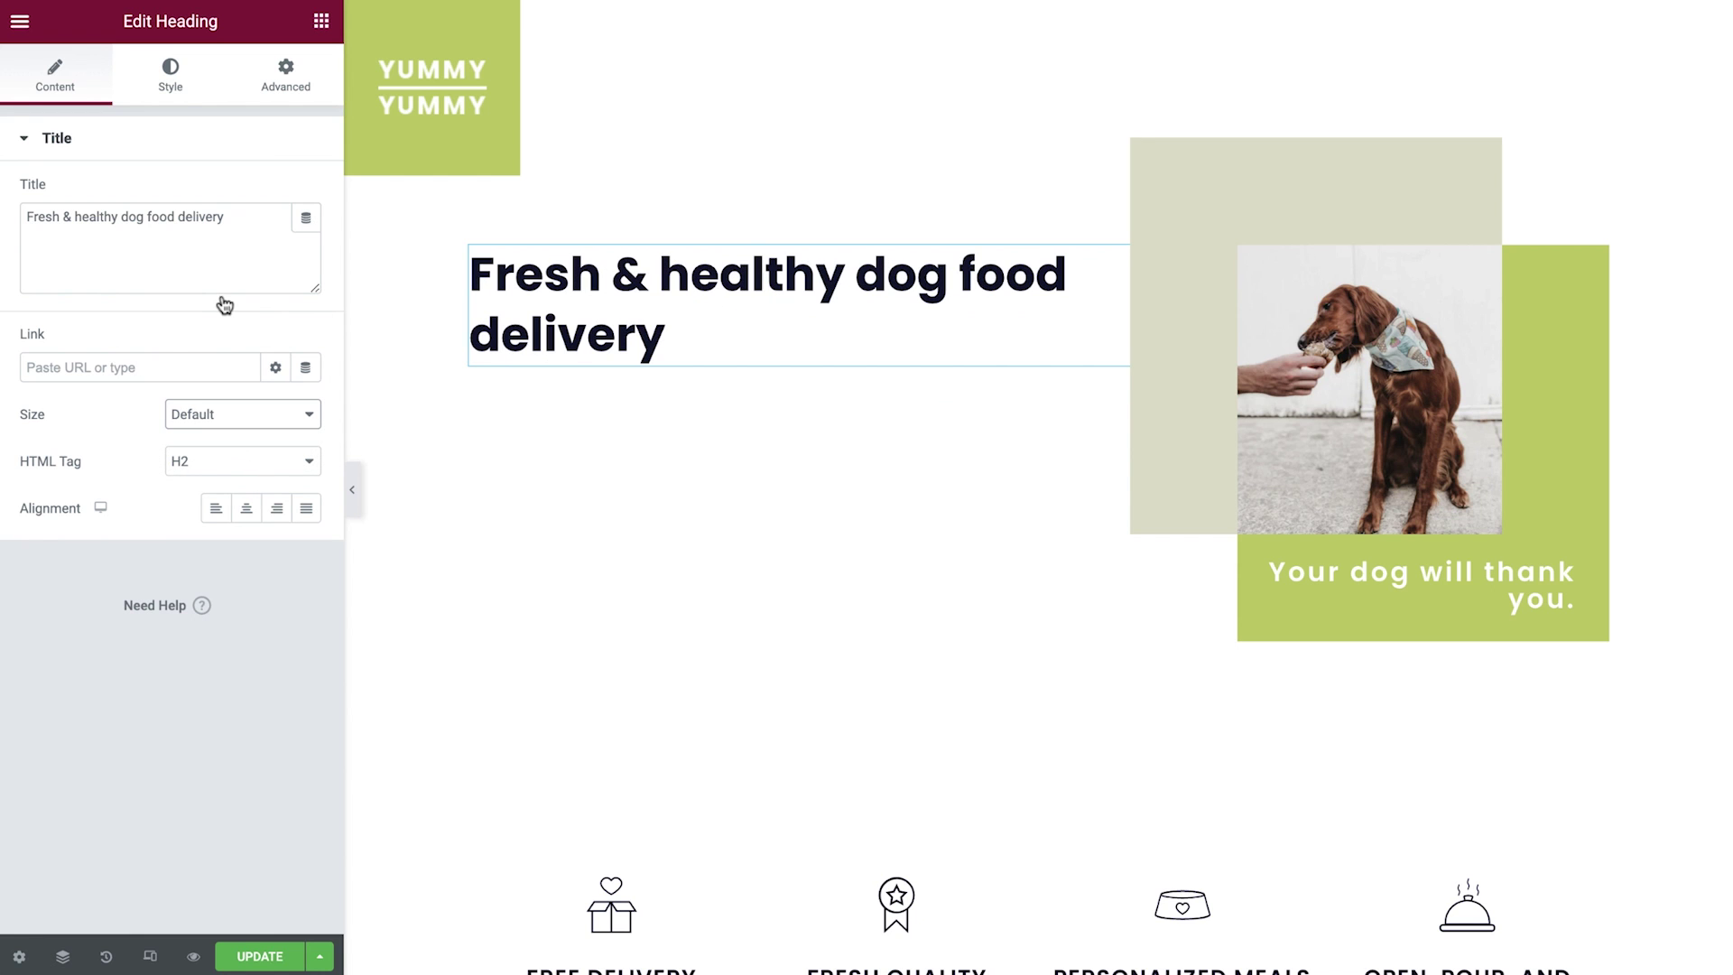
- Make the heading an H1 tag and, after trying center, right and justify, align it left
click(222, 479)
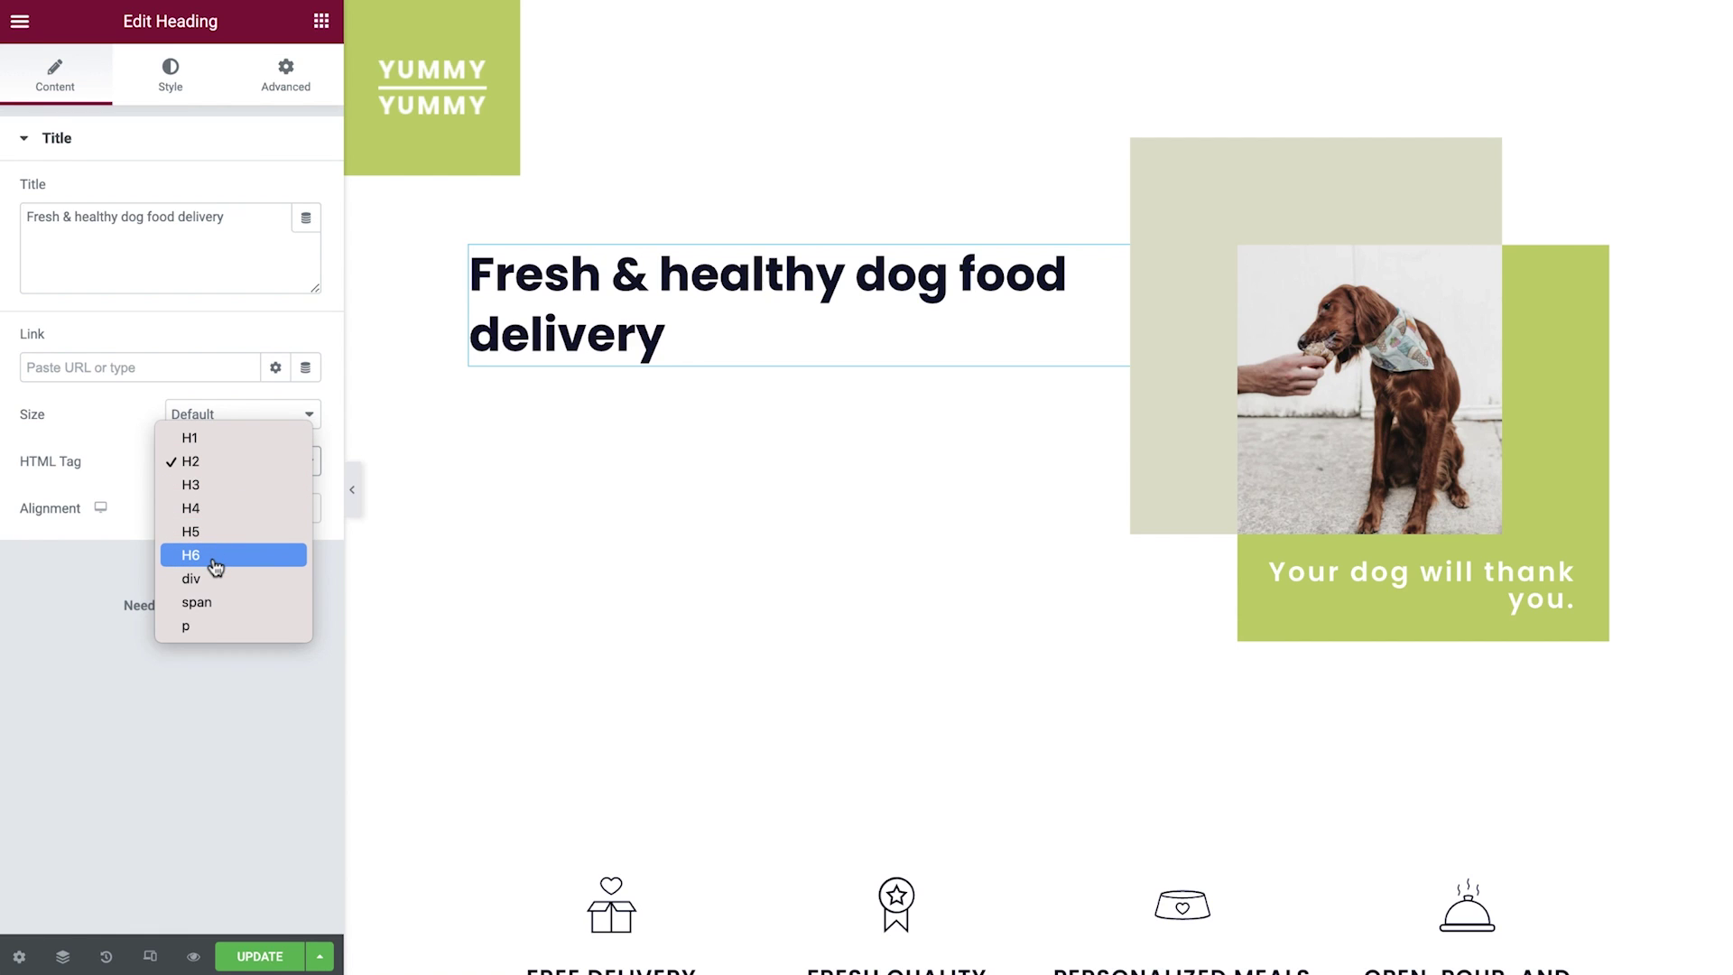
click(236, 440)
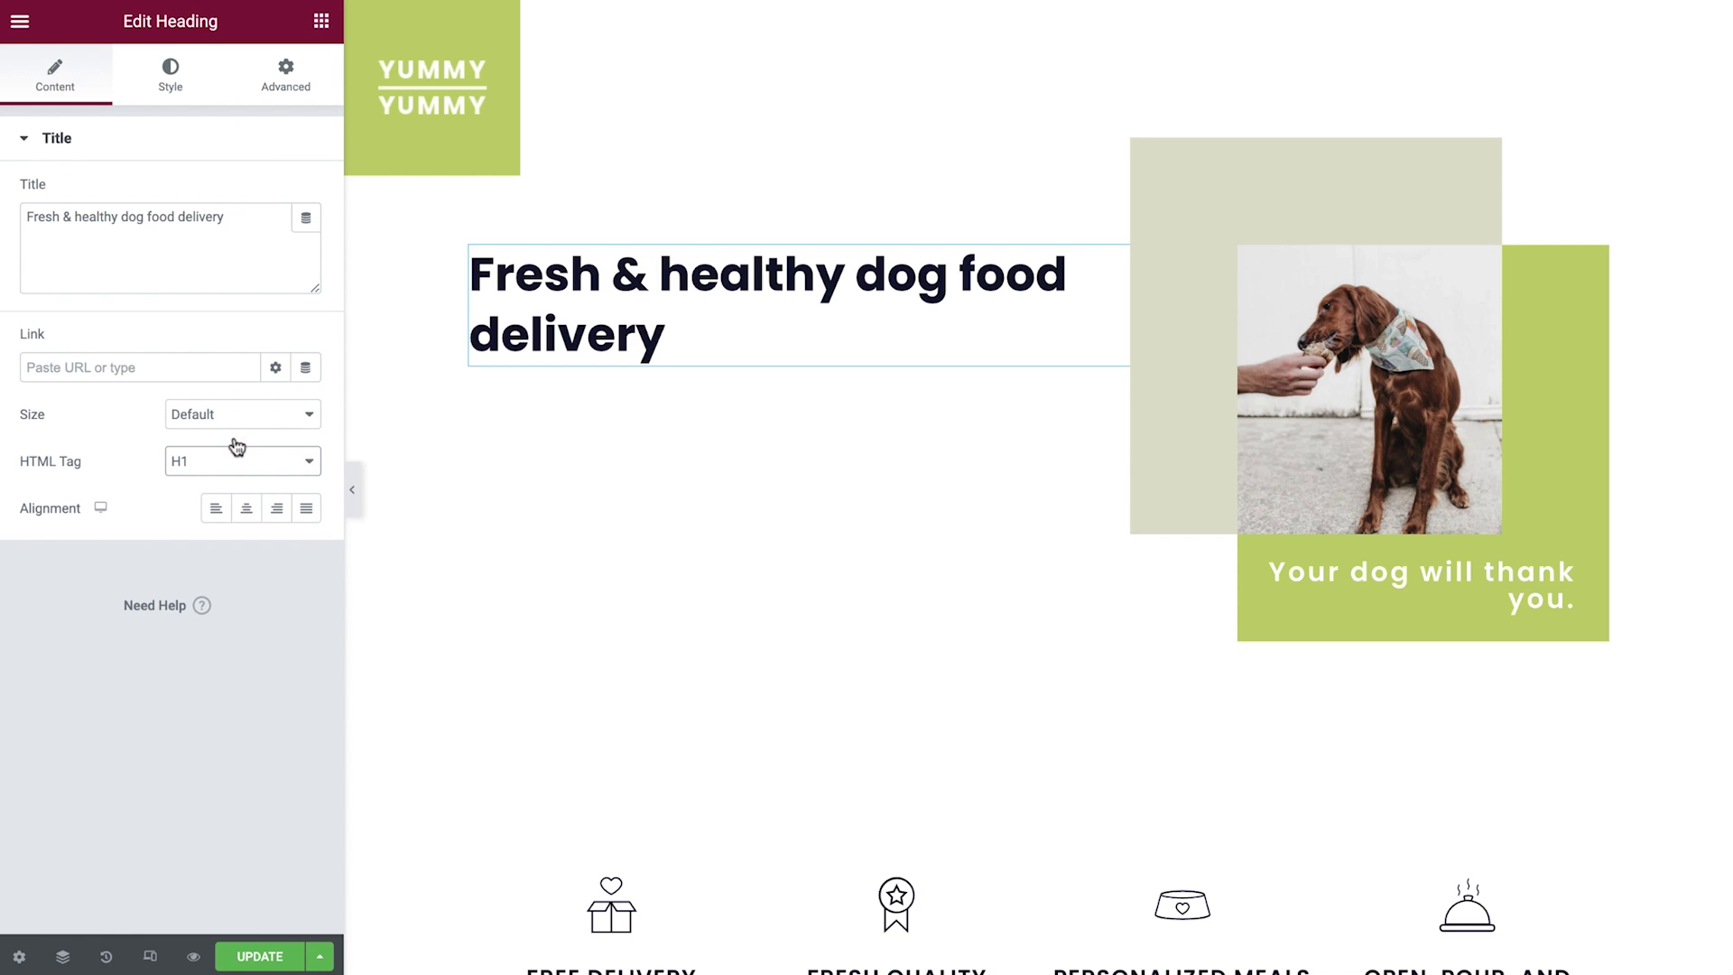
click(248, 510)
click(277, 510)
click(306, 512)
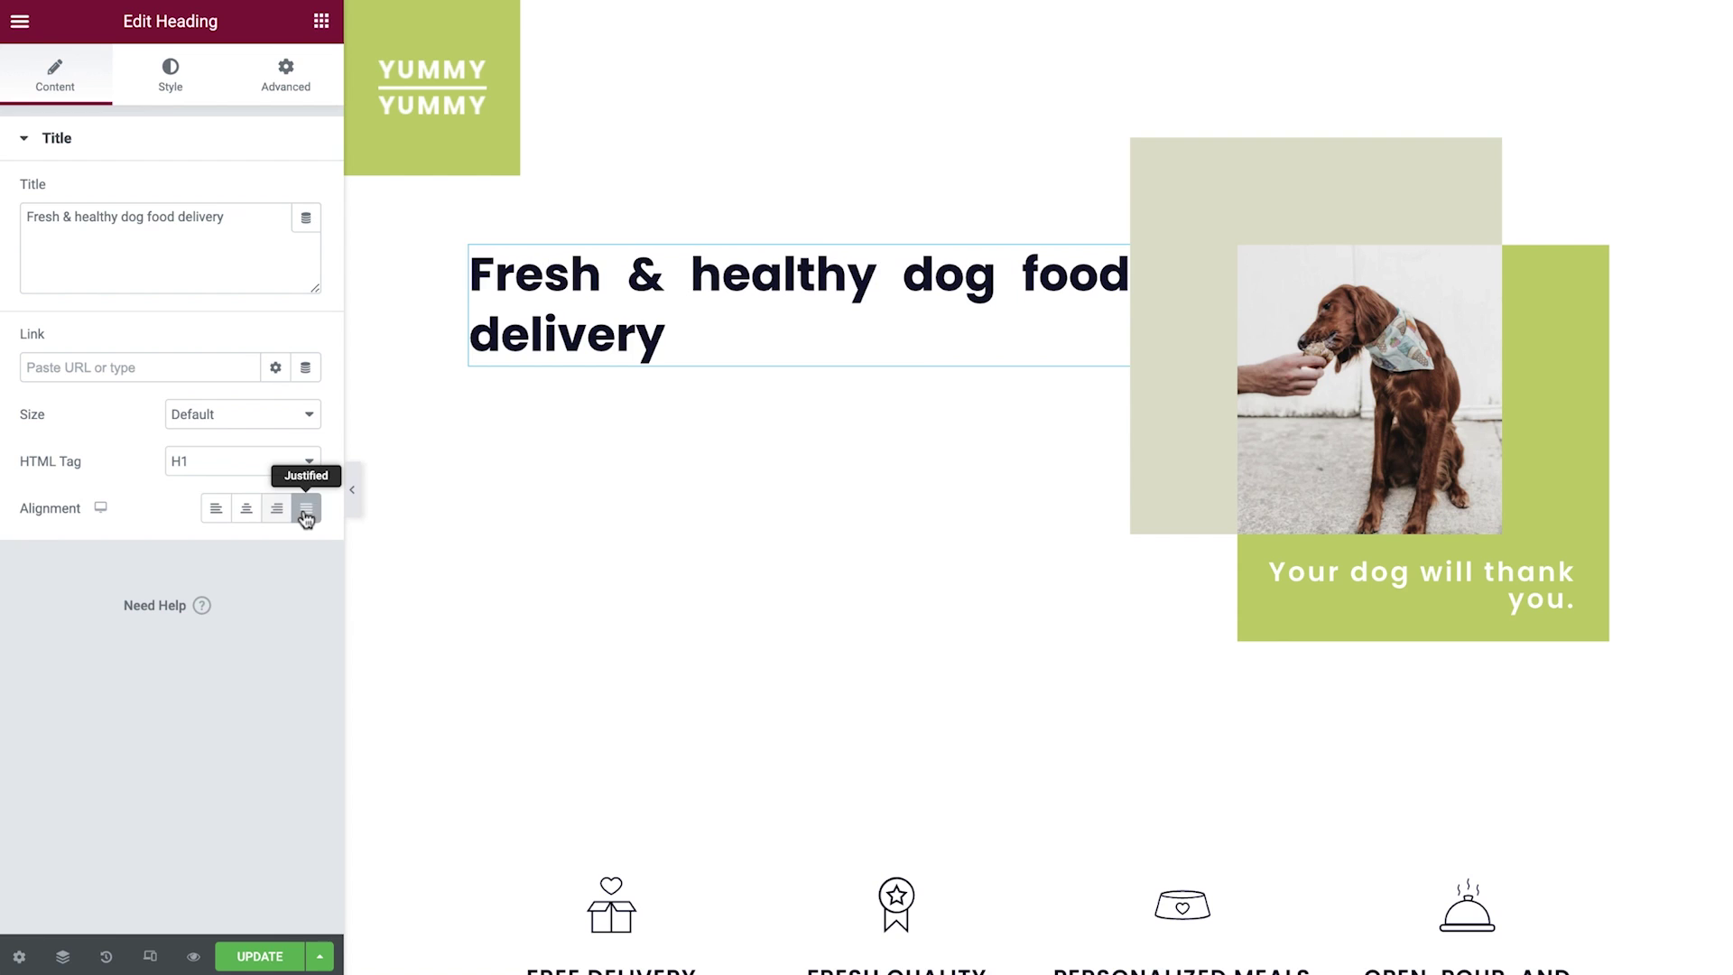
click(216, 510)
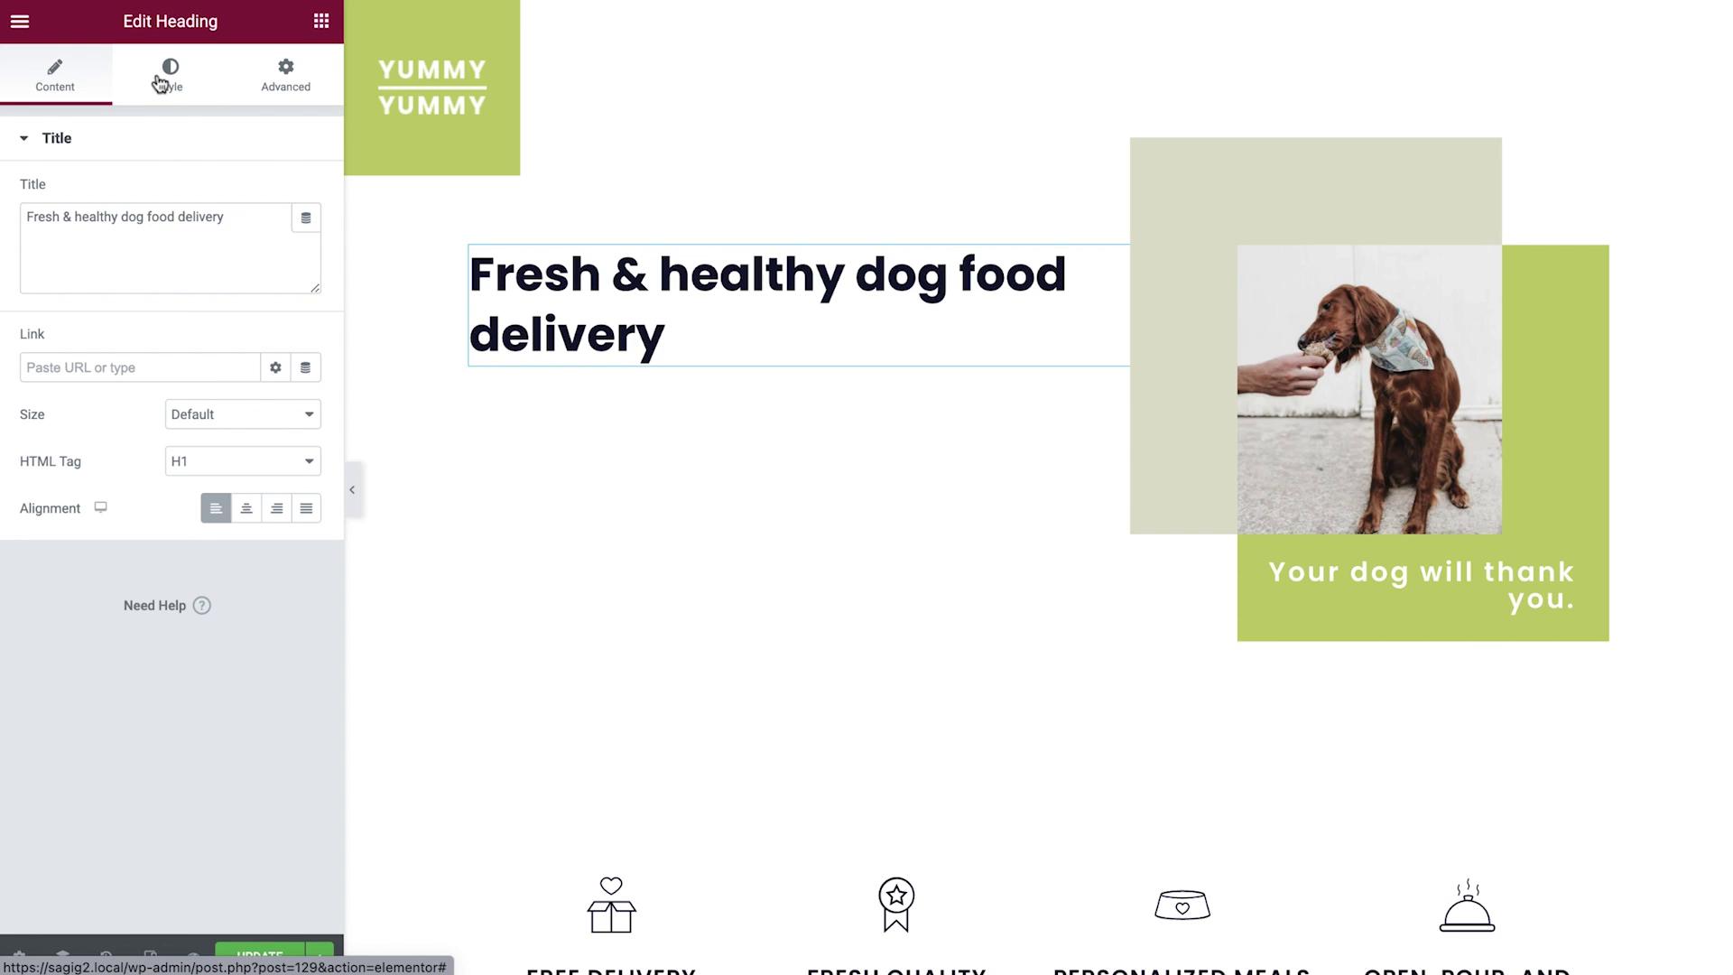
- Set the heading text colour to the global Primary navy (#101134) after trying blue and red
click(160, 84)
click(306, 193)
drag(250, 384, 305, 275)
drag(219, 480, 31, 468)
click(272, 197)
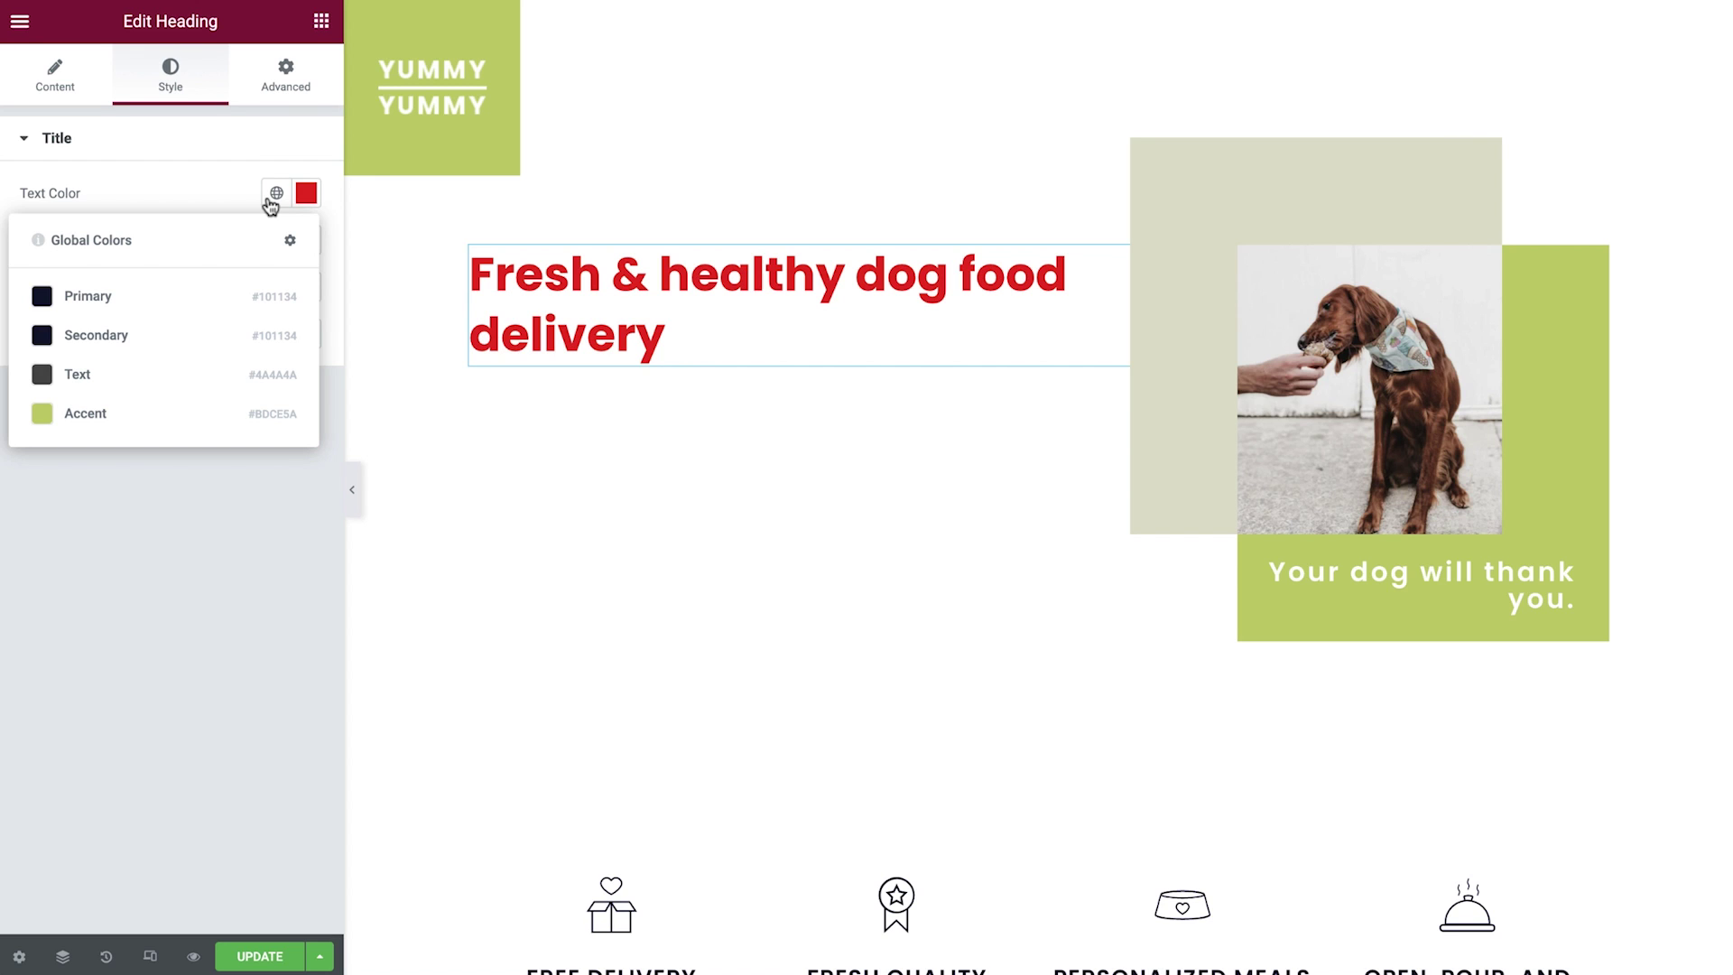
click(233, 296)
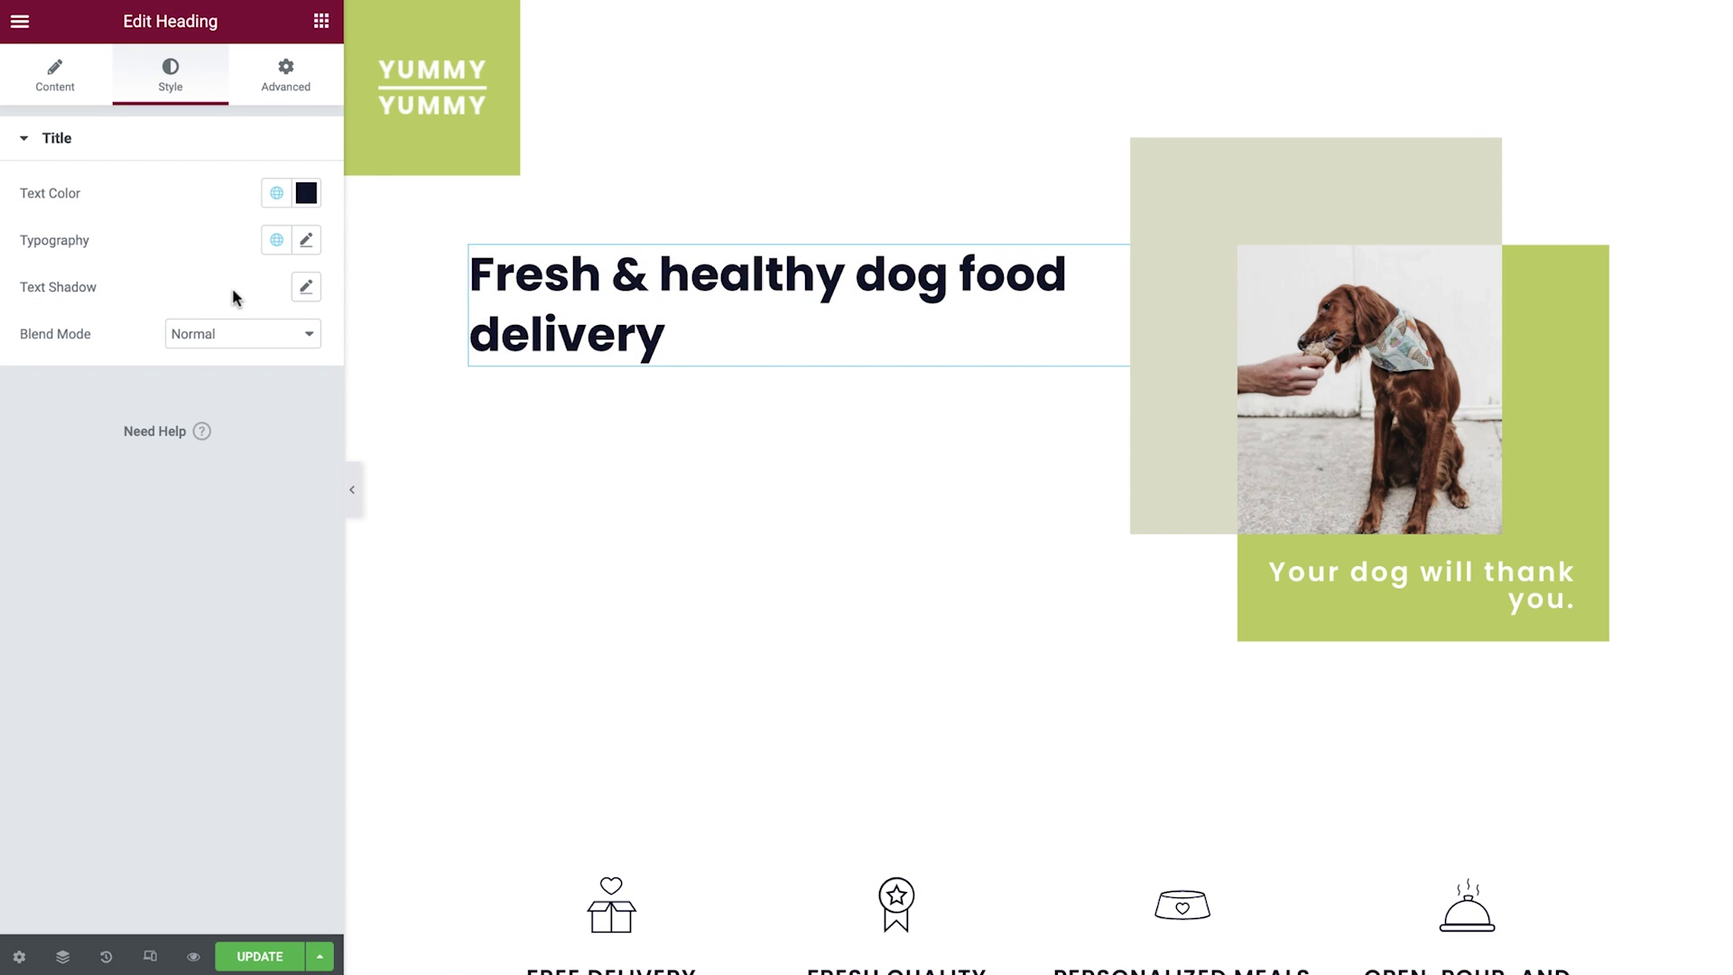
- Keep the global Primary font (Poppins 700) and set size 100 px with 1.1 line height
click(277, 240)
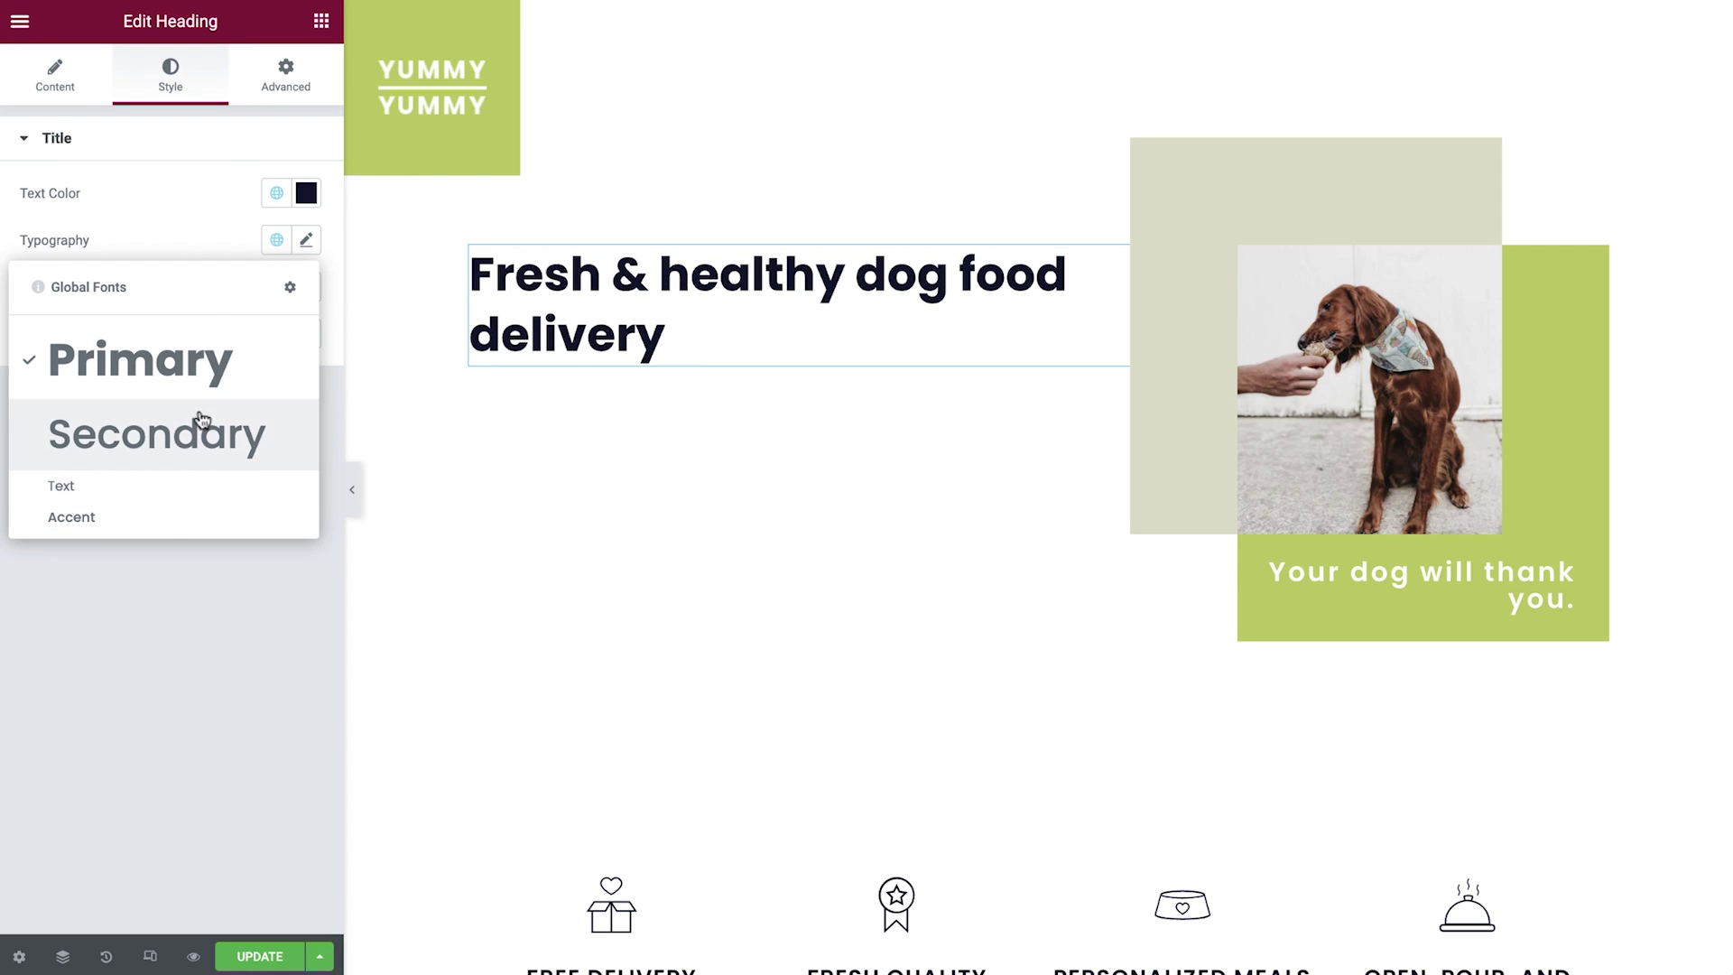
click(216, 366)
click(307, 242)
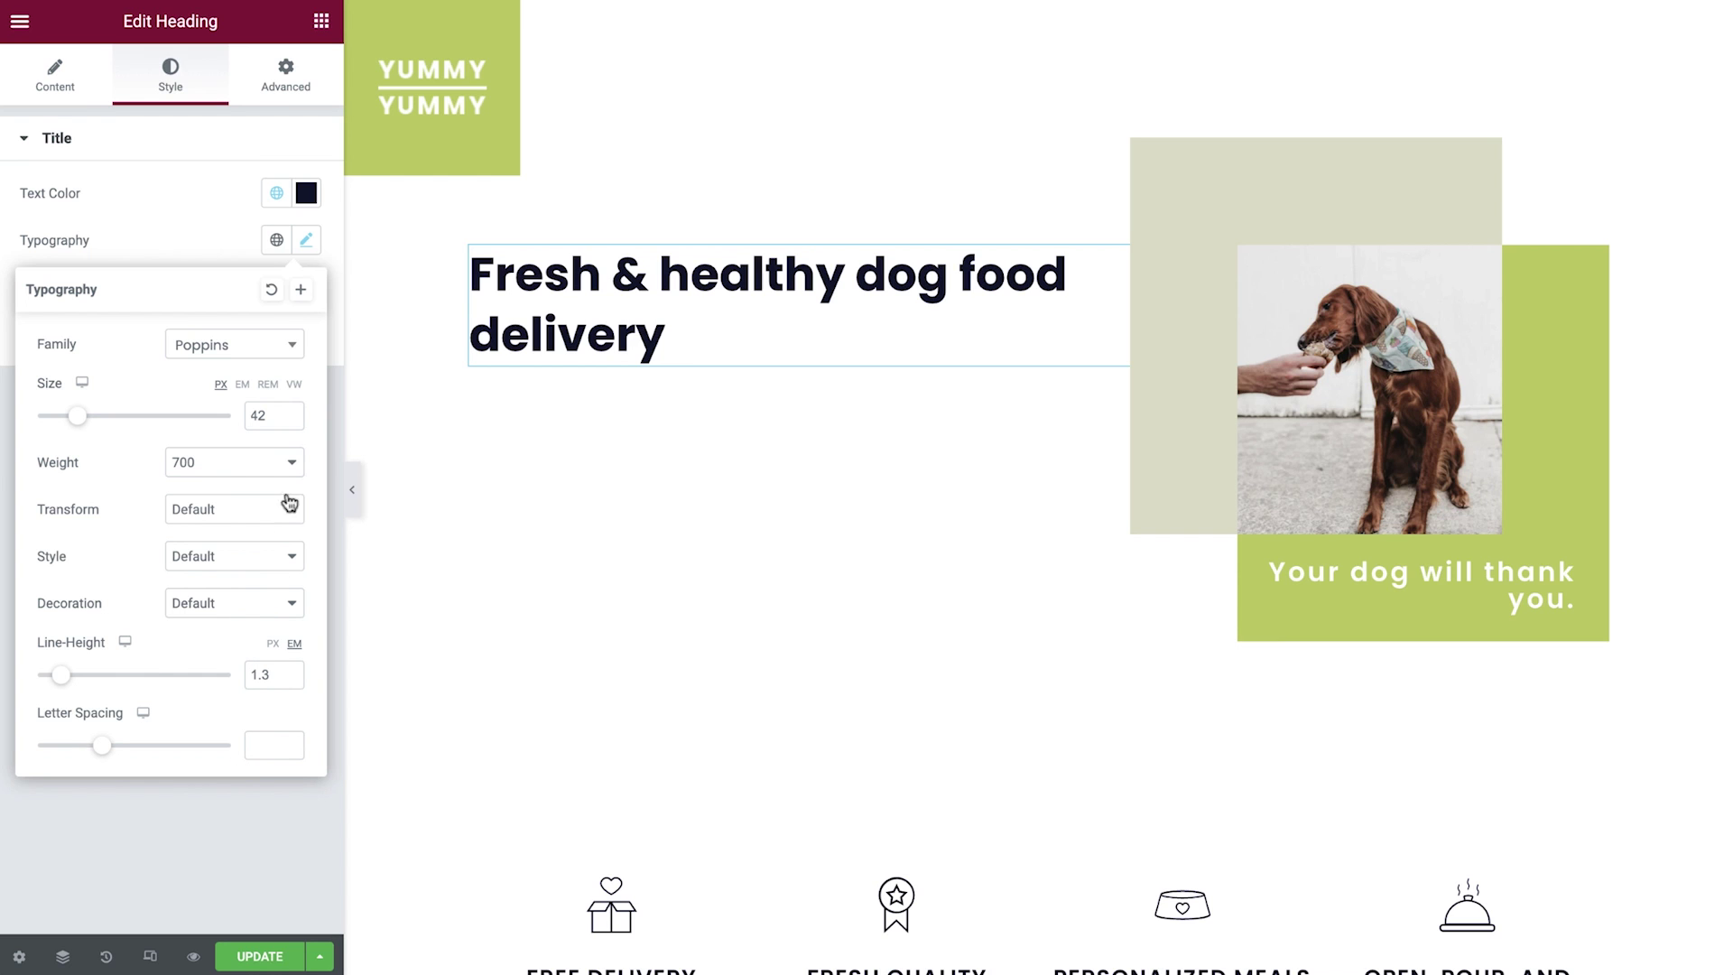
click(288, 411)
double_click(252, 415)
text(100)
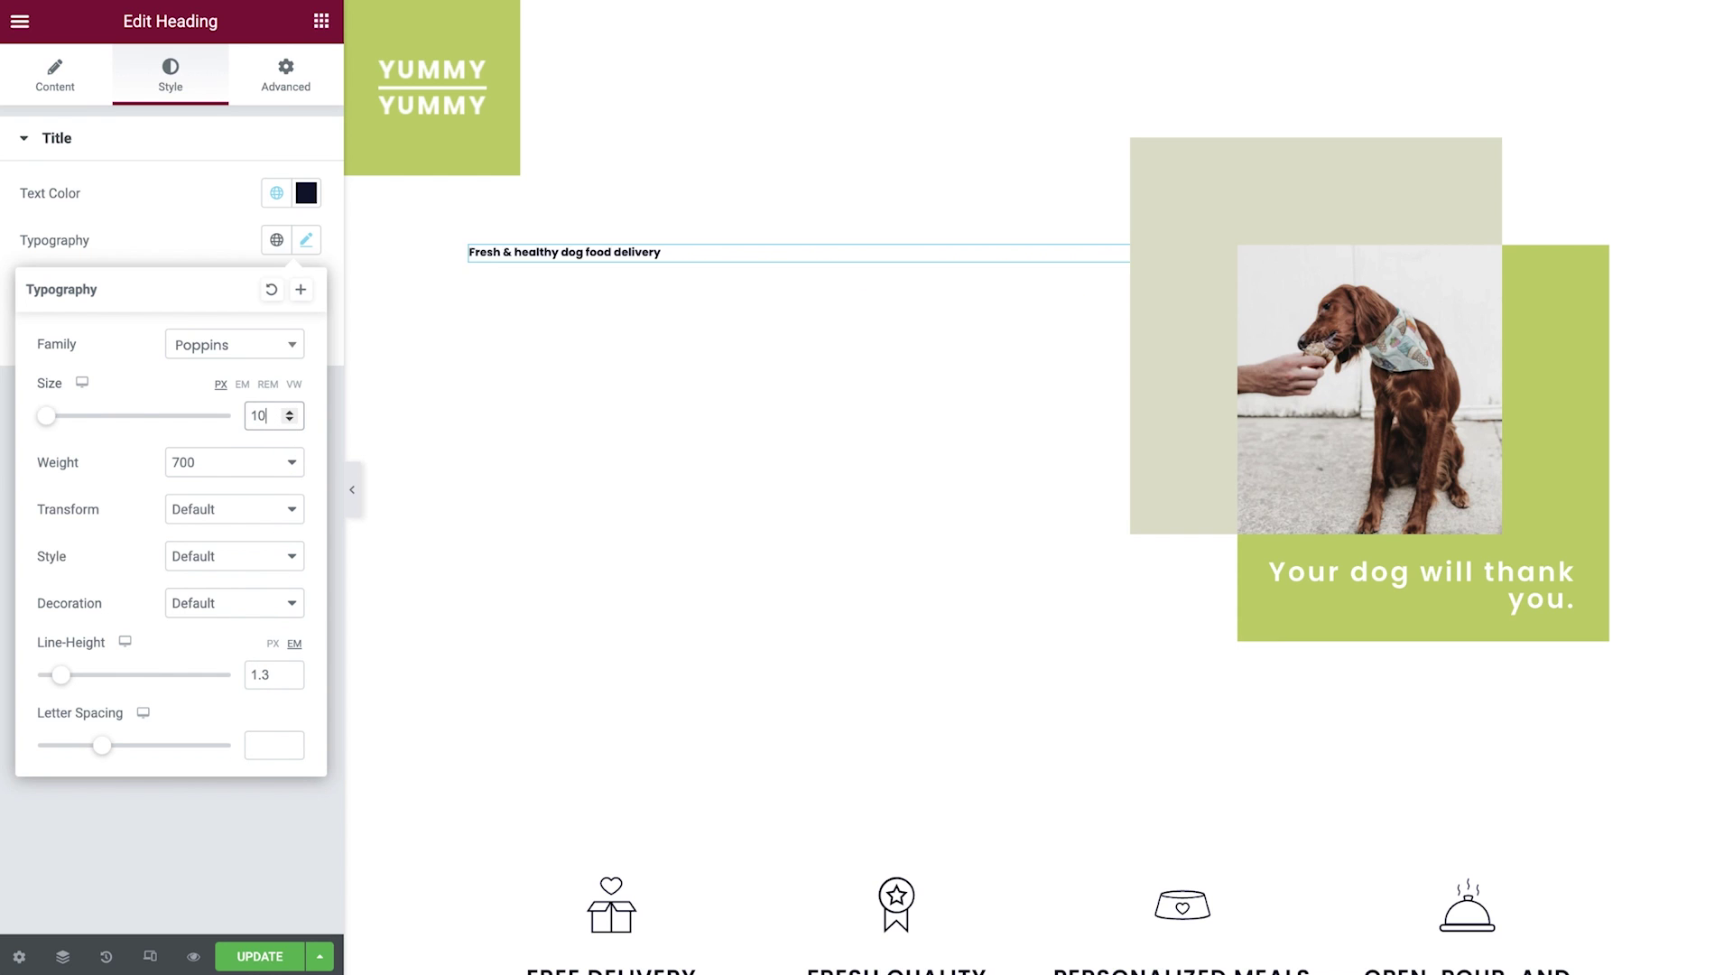
double_click(269, 675)
text(1.1)
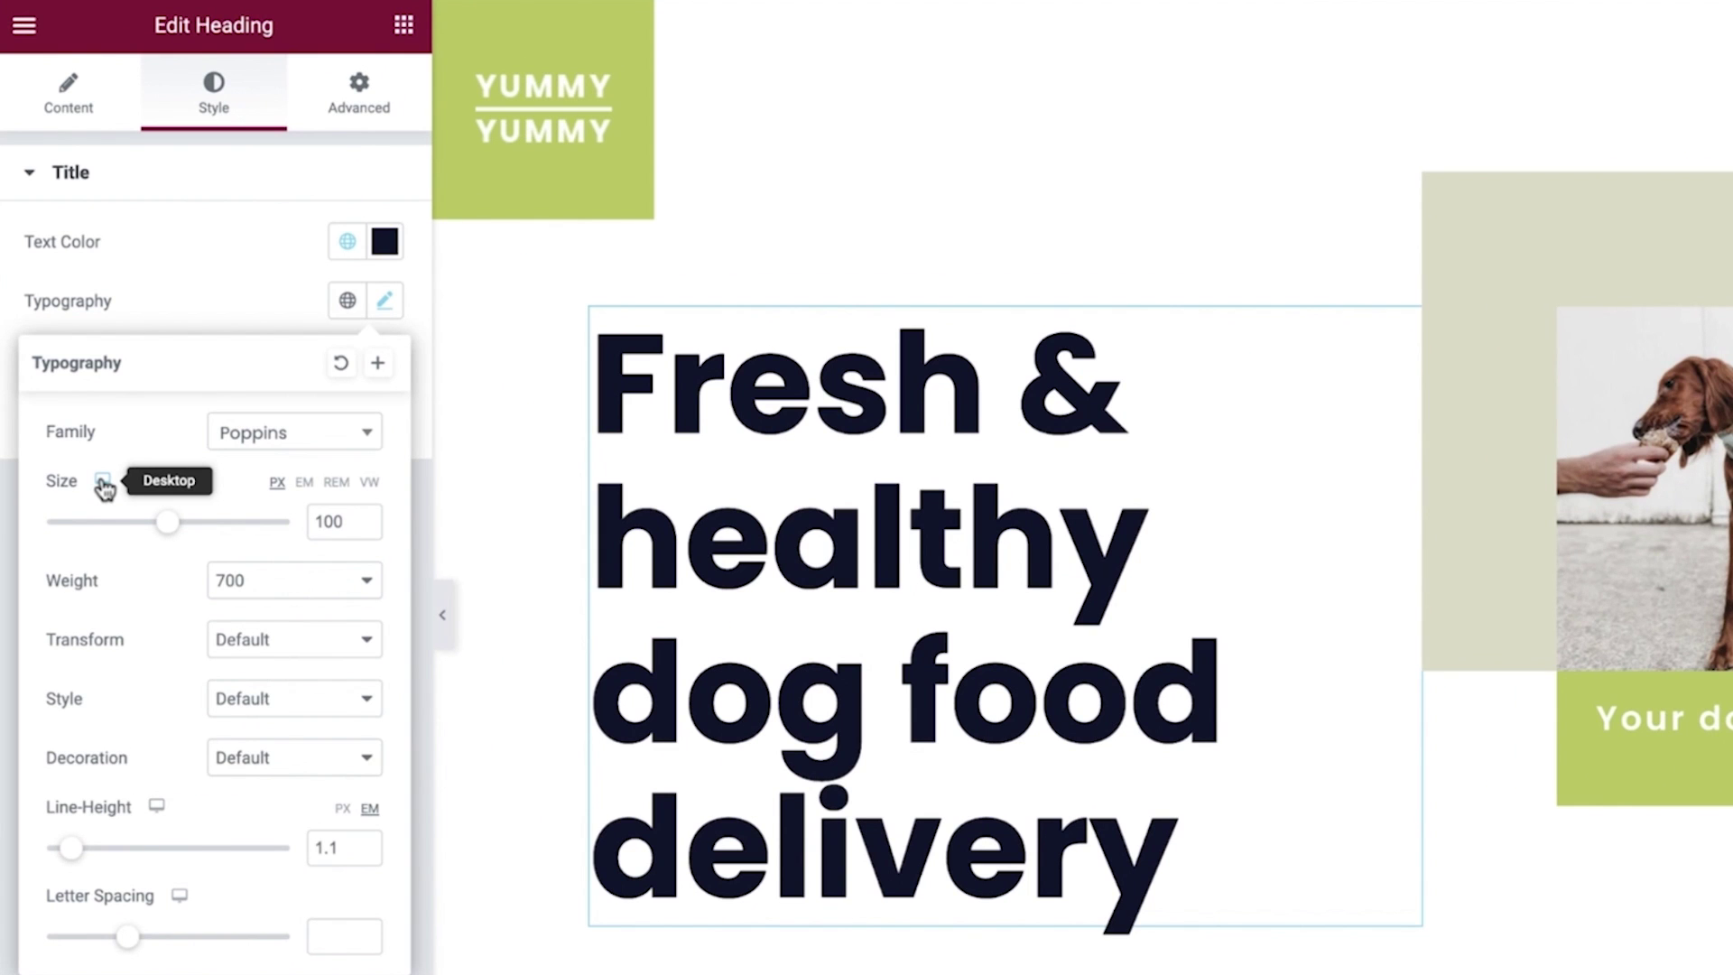
click(103, 485)
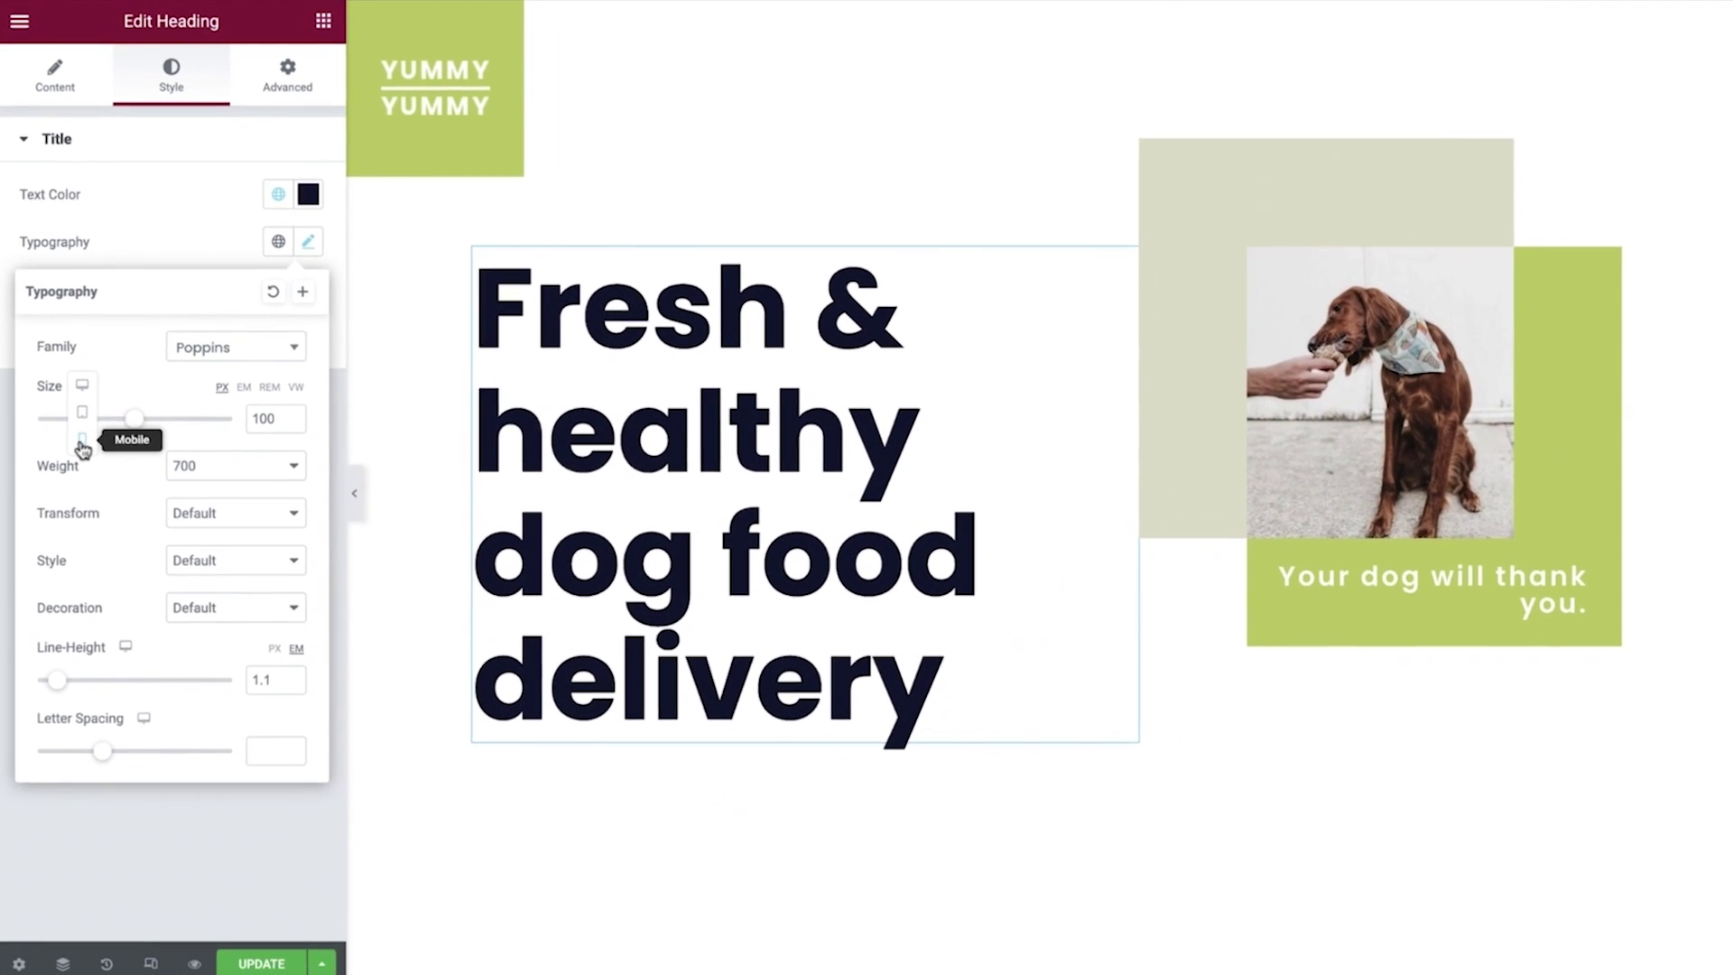
- Set the heading font size to 35 px on mobile and 48 px on tablet, keeping desktop at 100 px
click(81, 437)
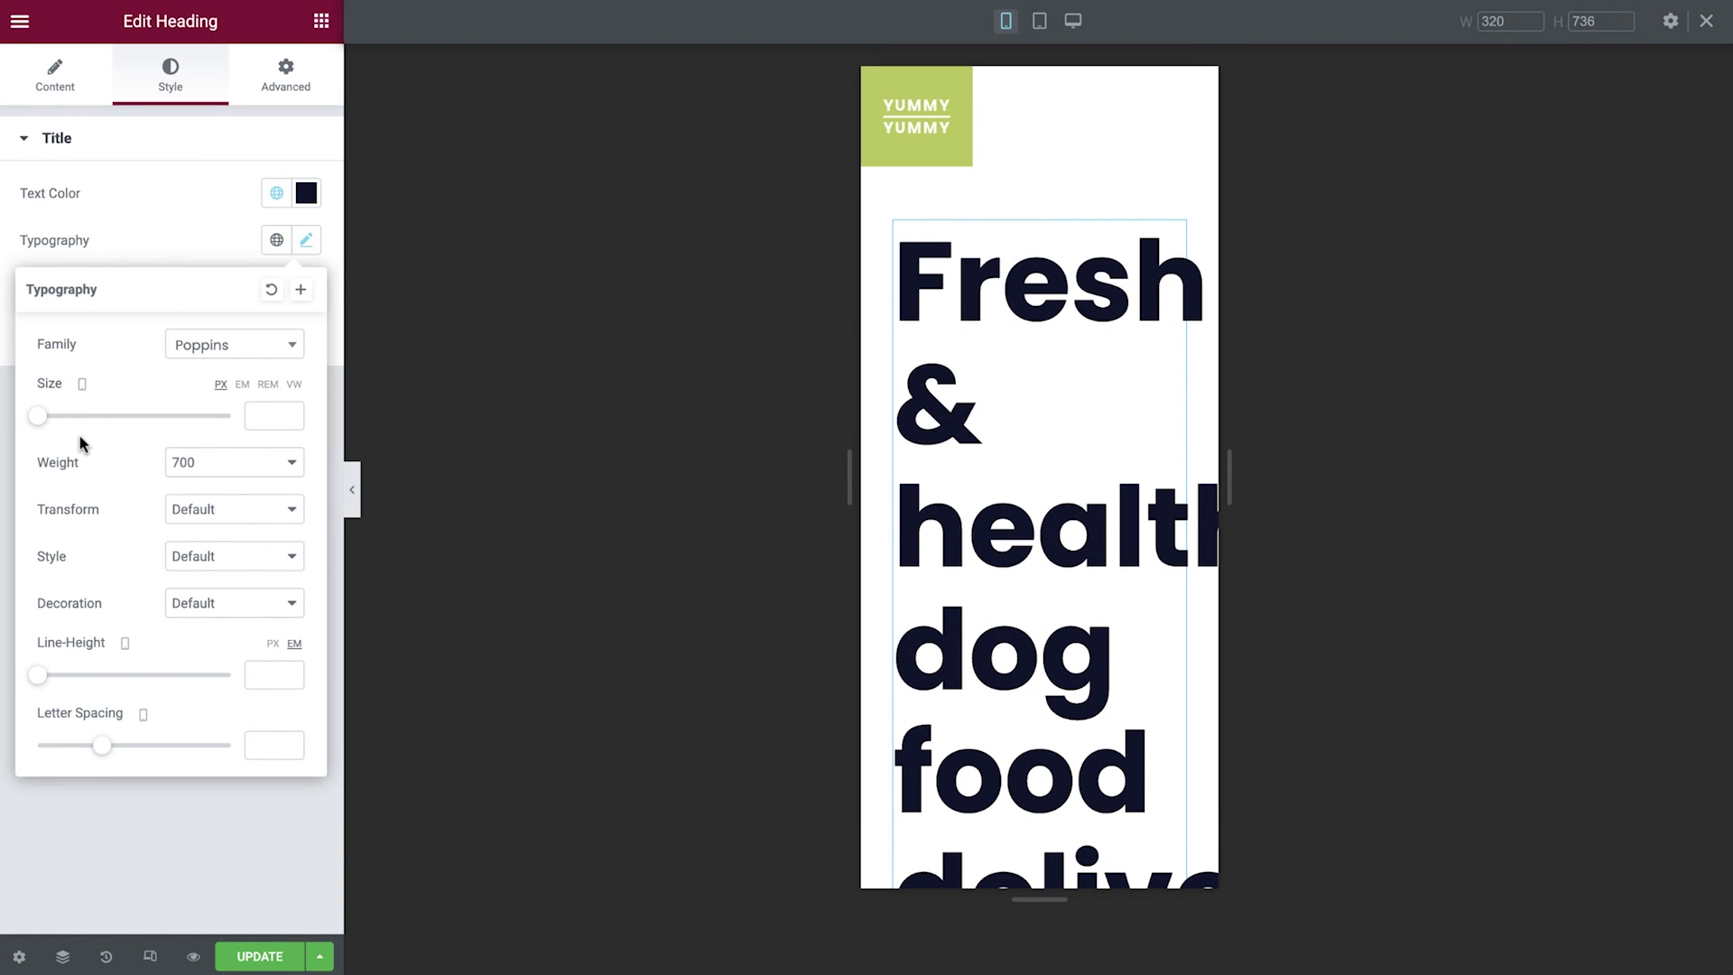
click(269, 417)
text(35)
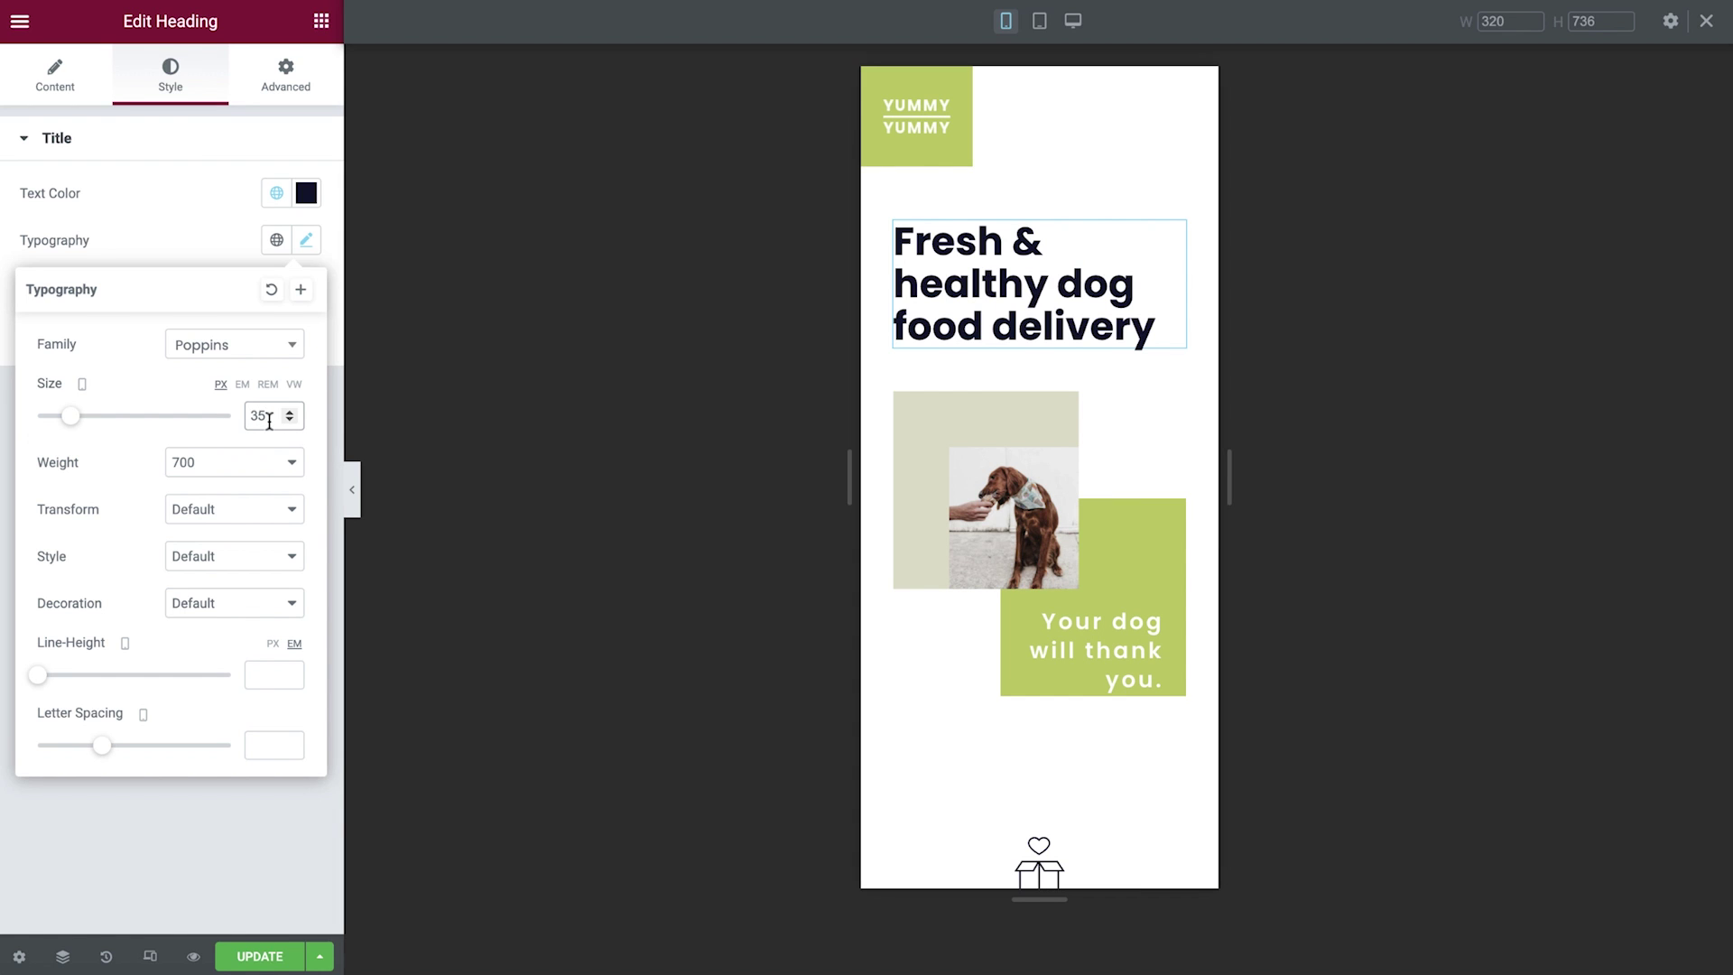
click(1040, 23)
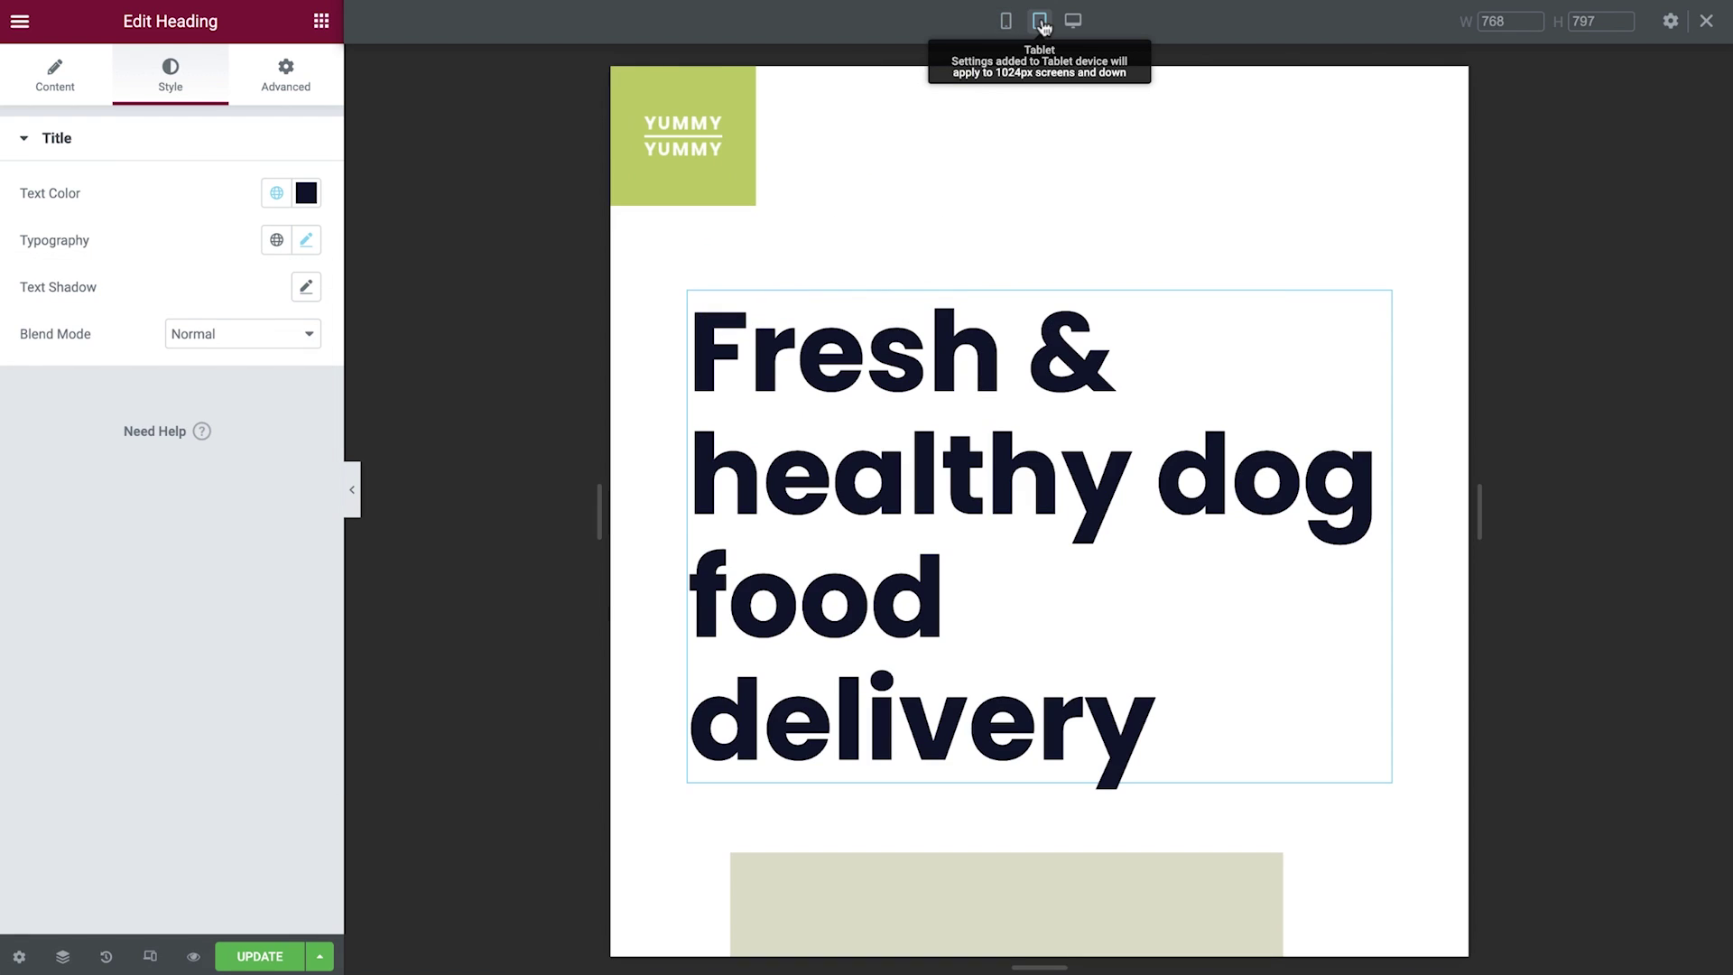
click(303, 241)
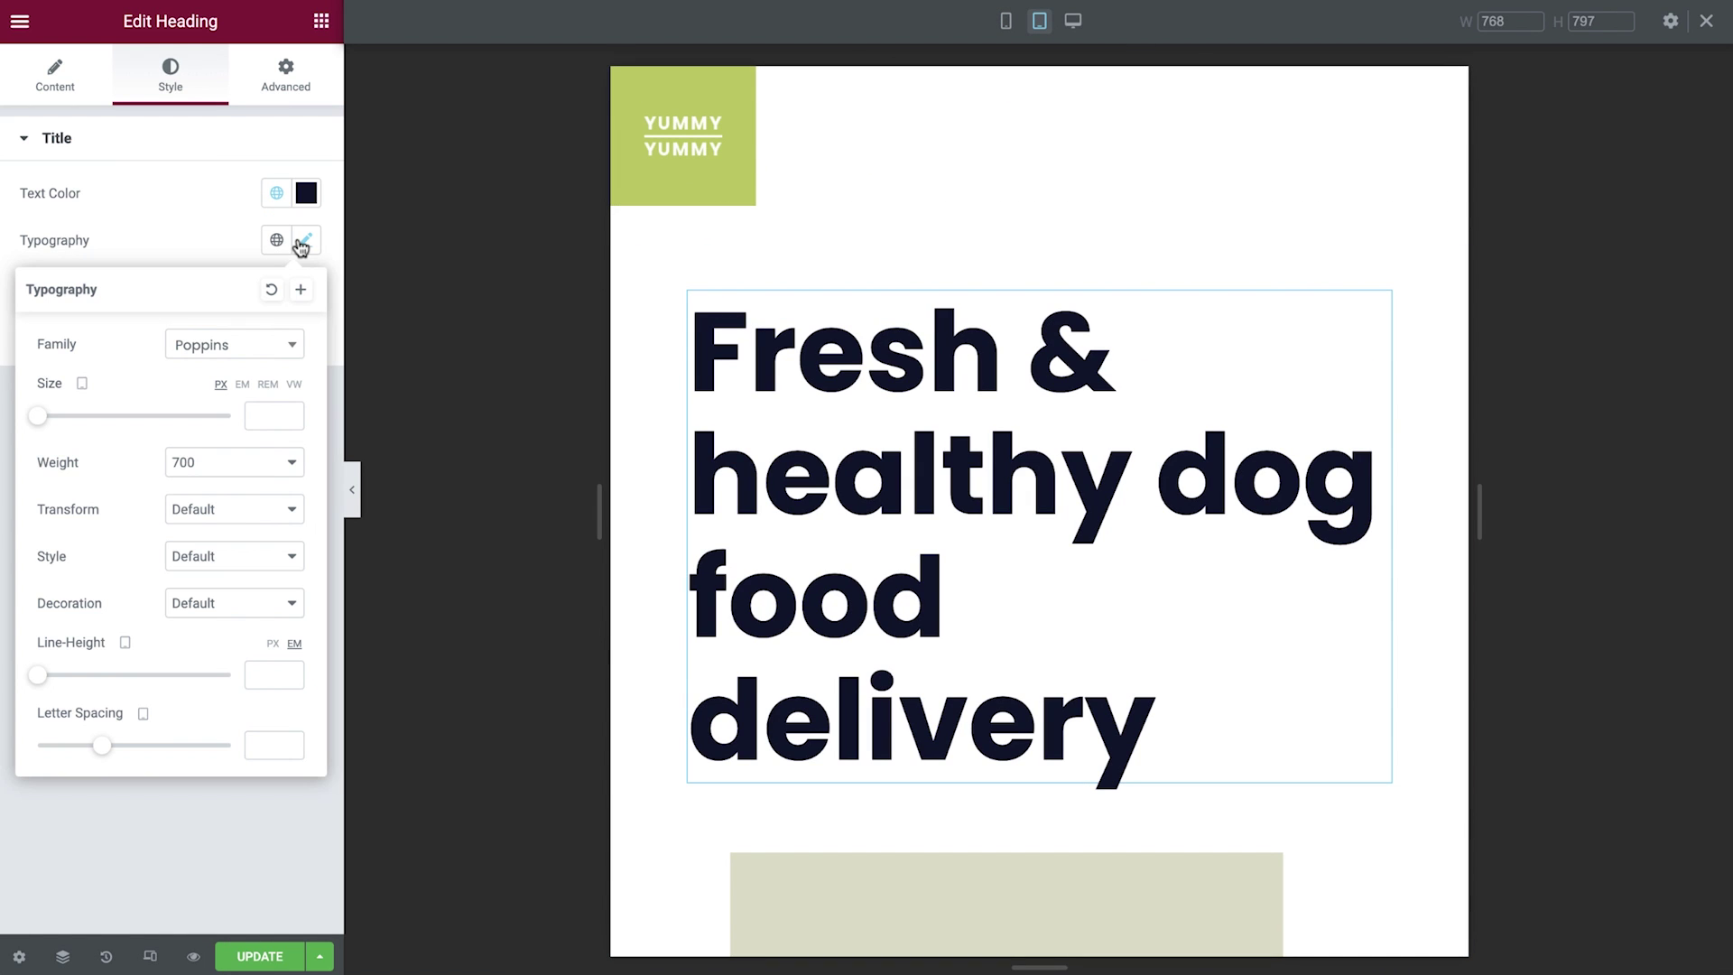
click(267, 416)
text(48)
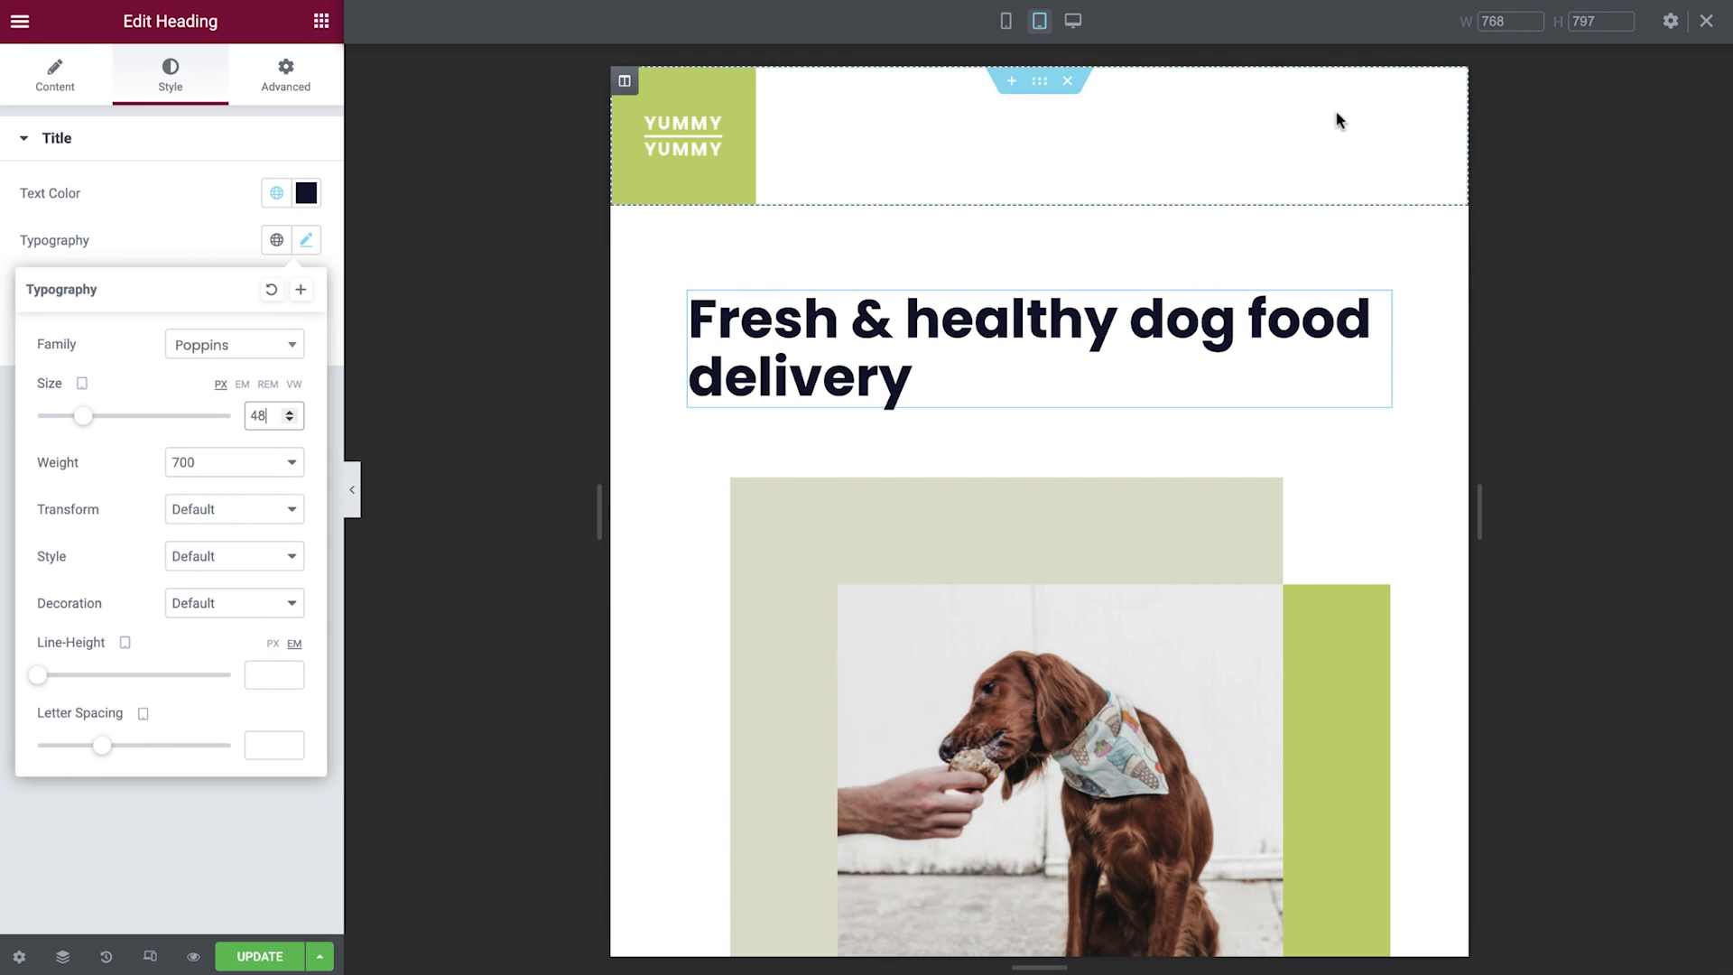
click(1706, 27)
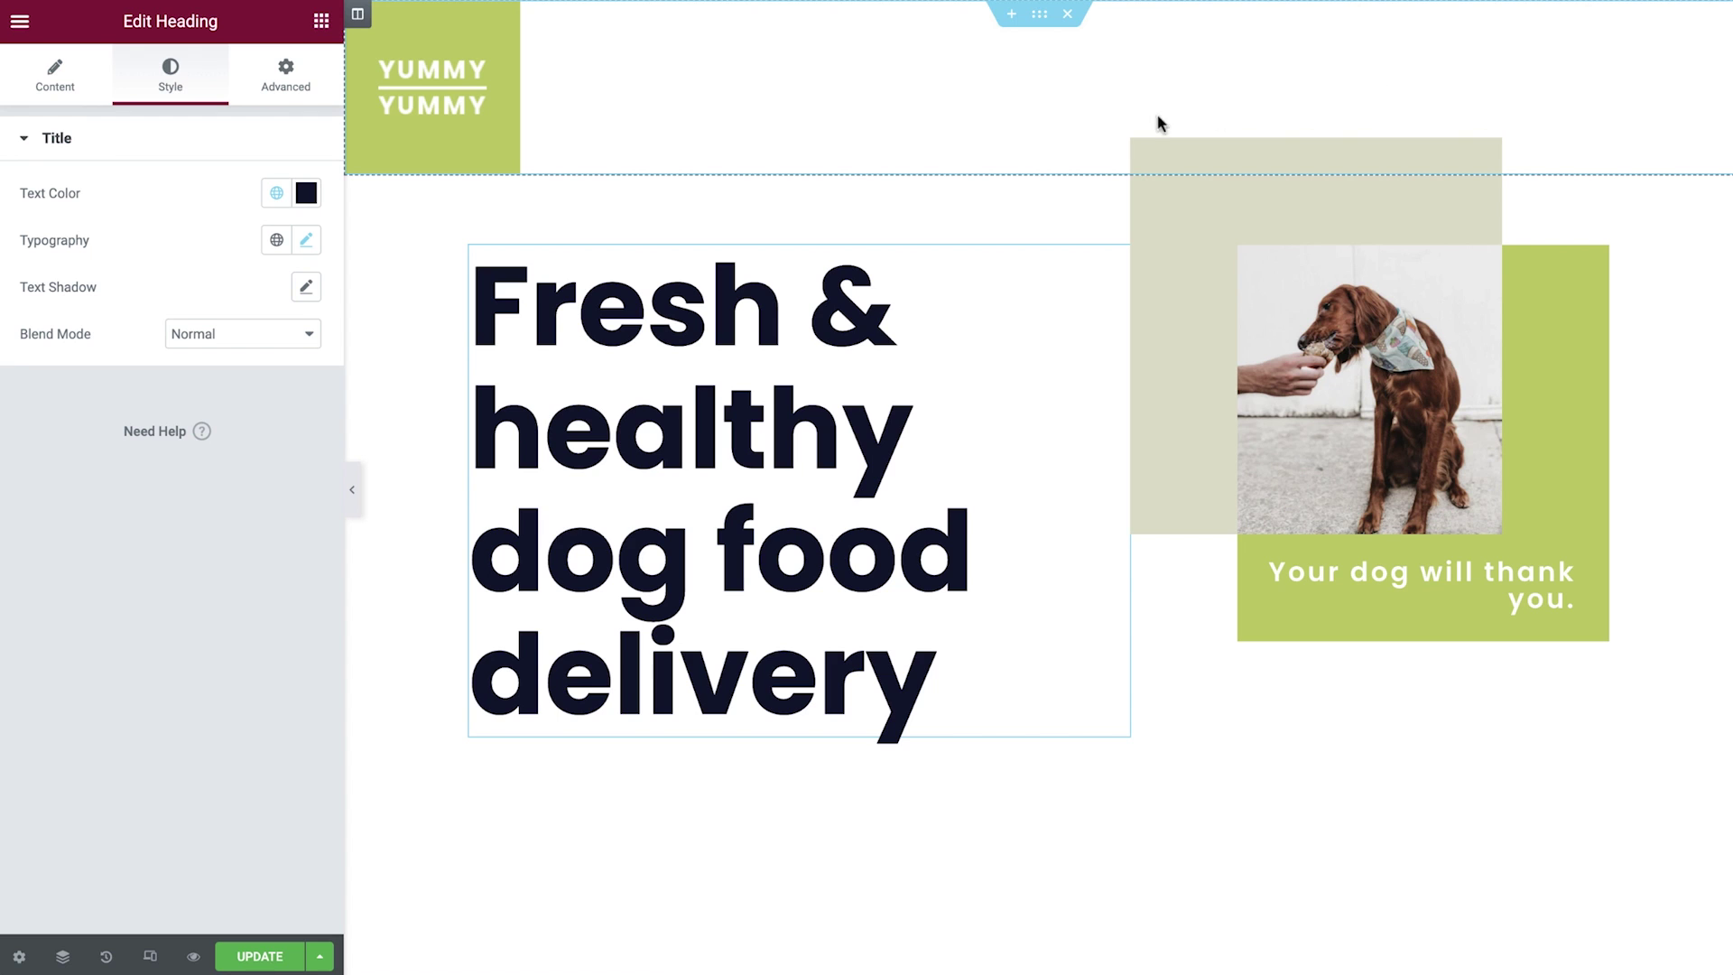
click(303, 289)
click(289, 346)
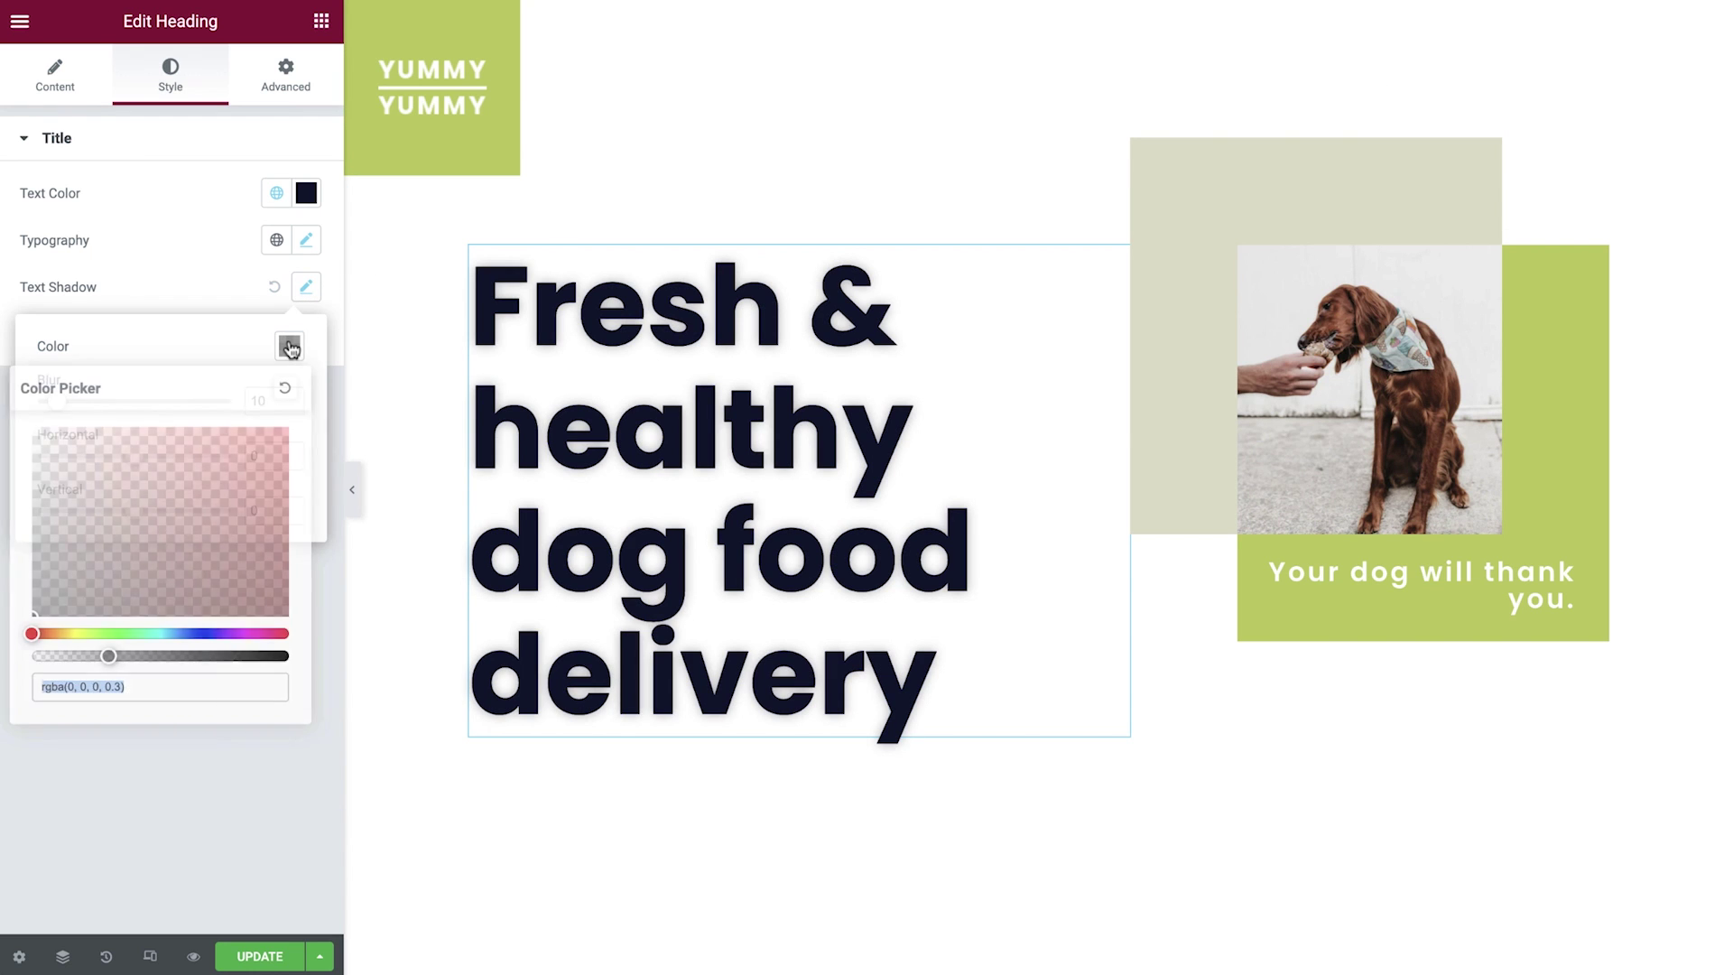
drag(109, 656, 288, 657)
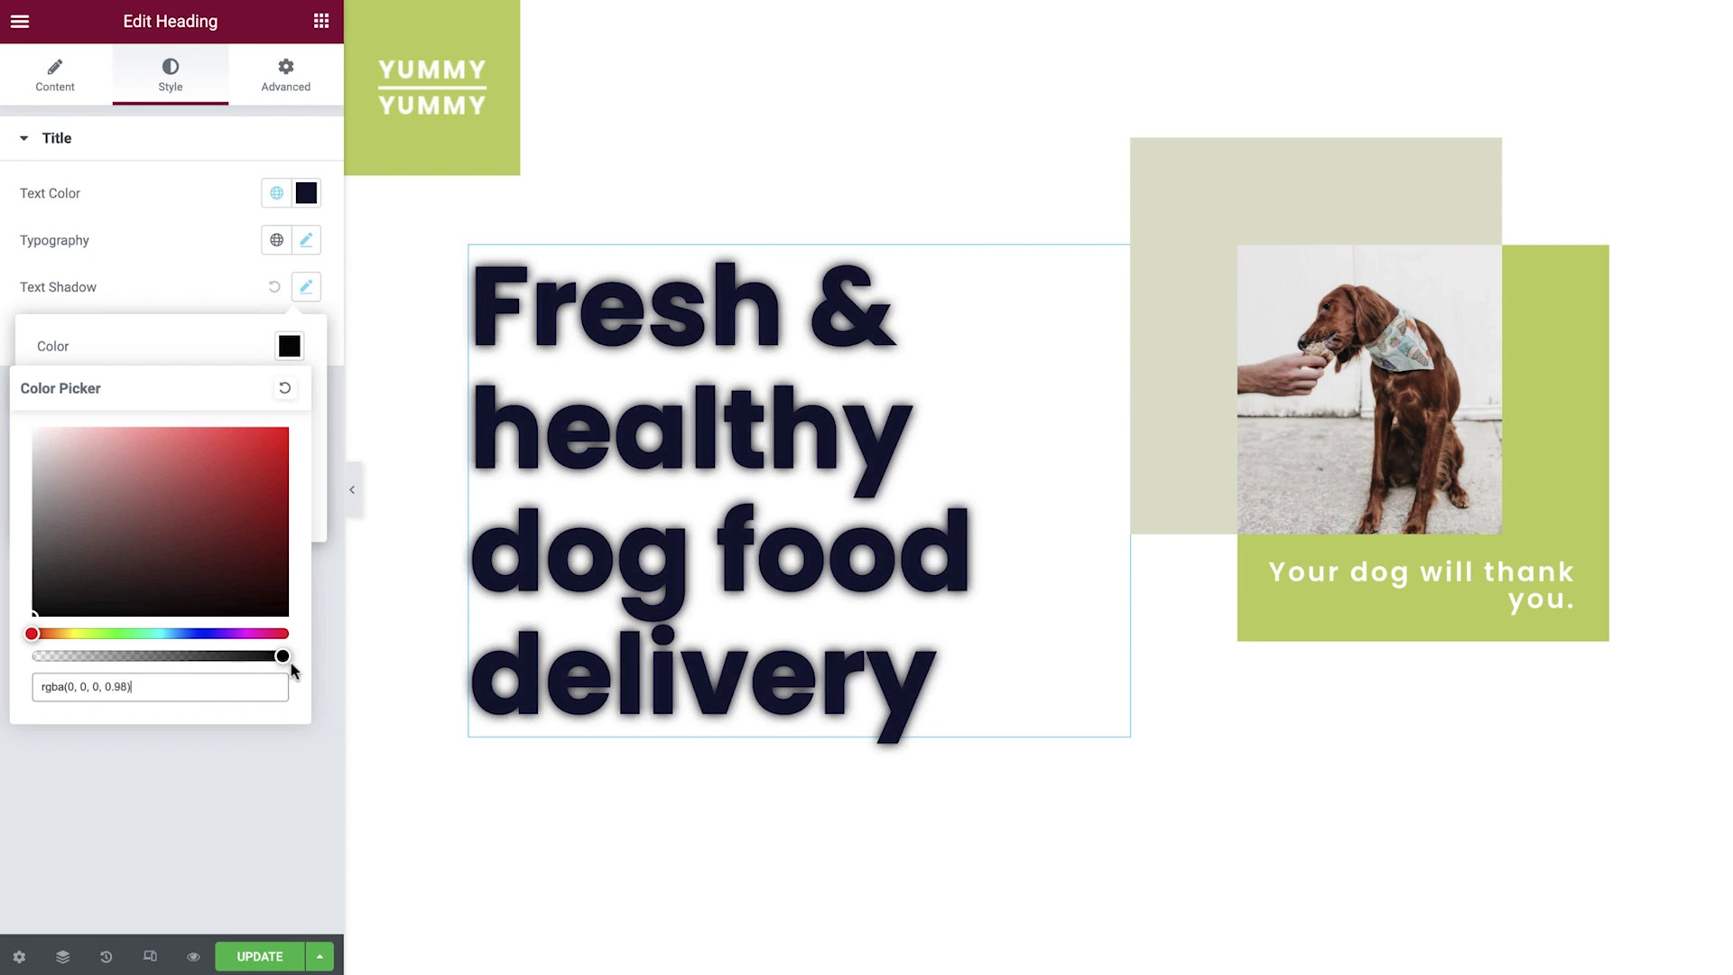
drag(102, 635, 130, 635)
drag(138, 510, 111, 475)
click(288, 346)
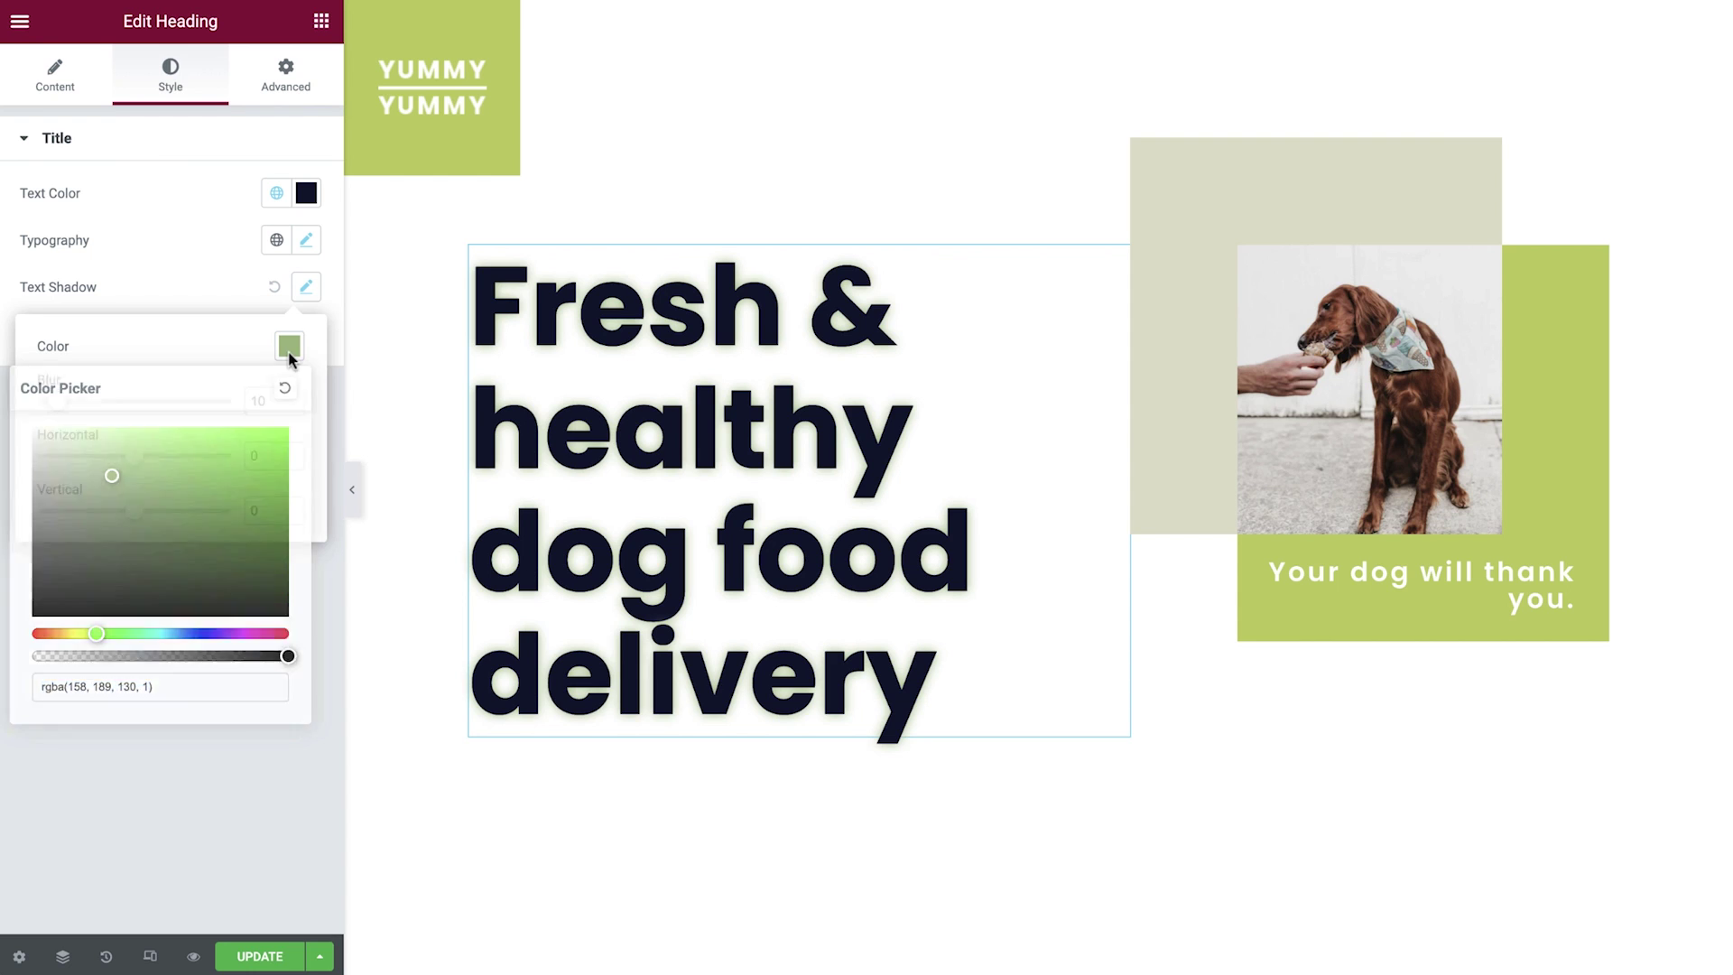
drag(136, 460, 144, 522)
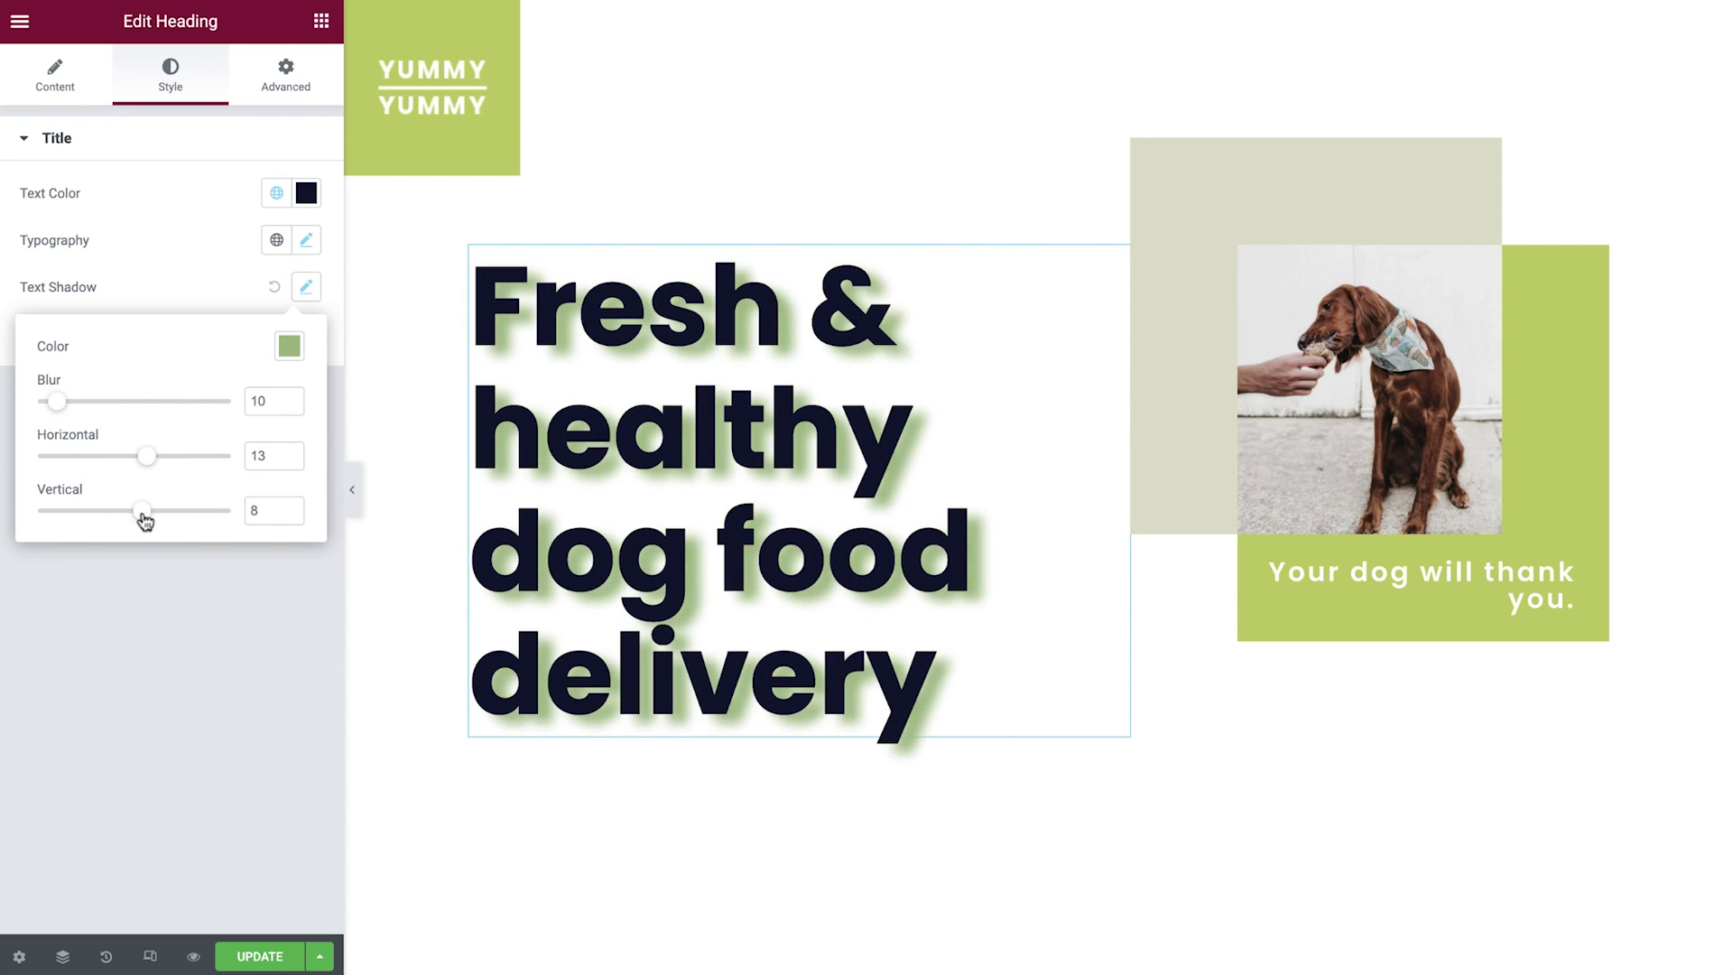
drag(53, 402, 67, 403)
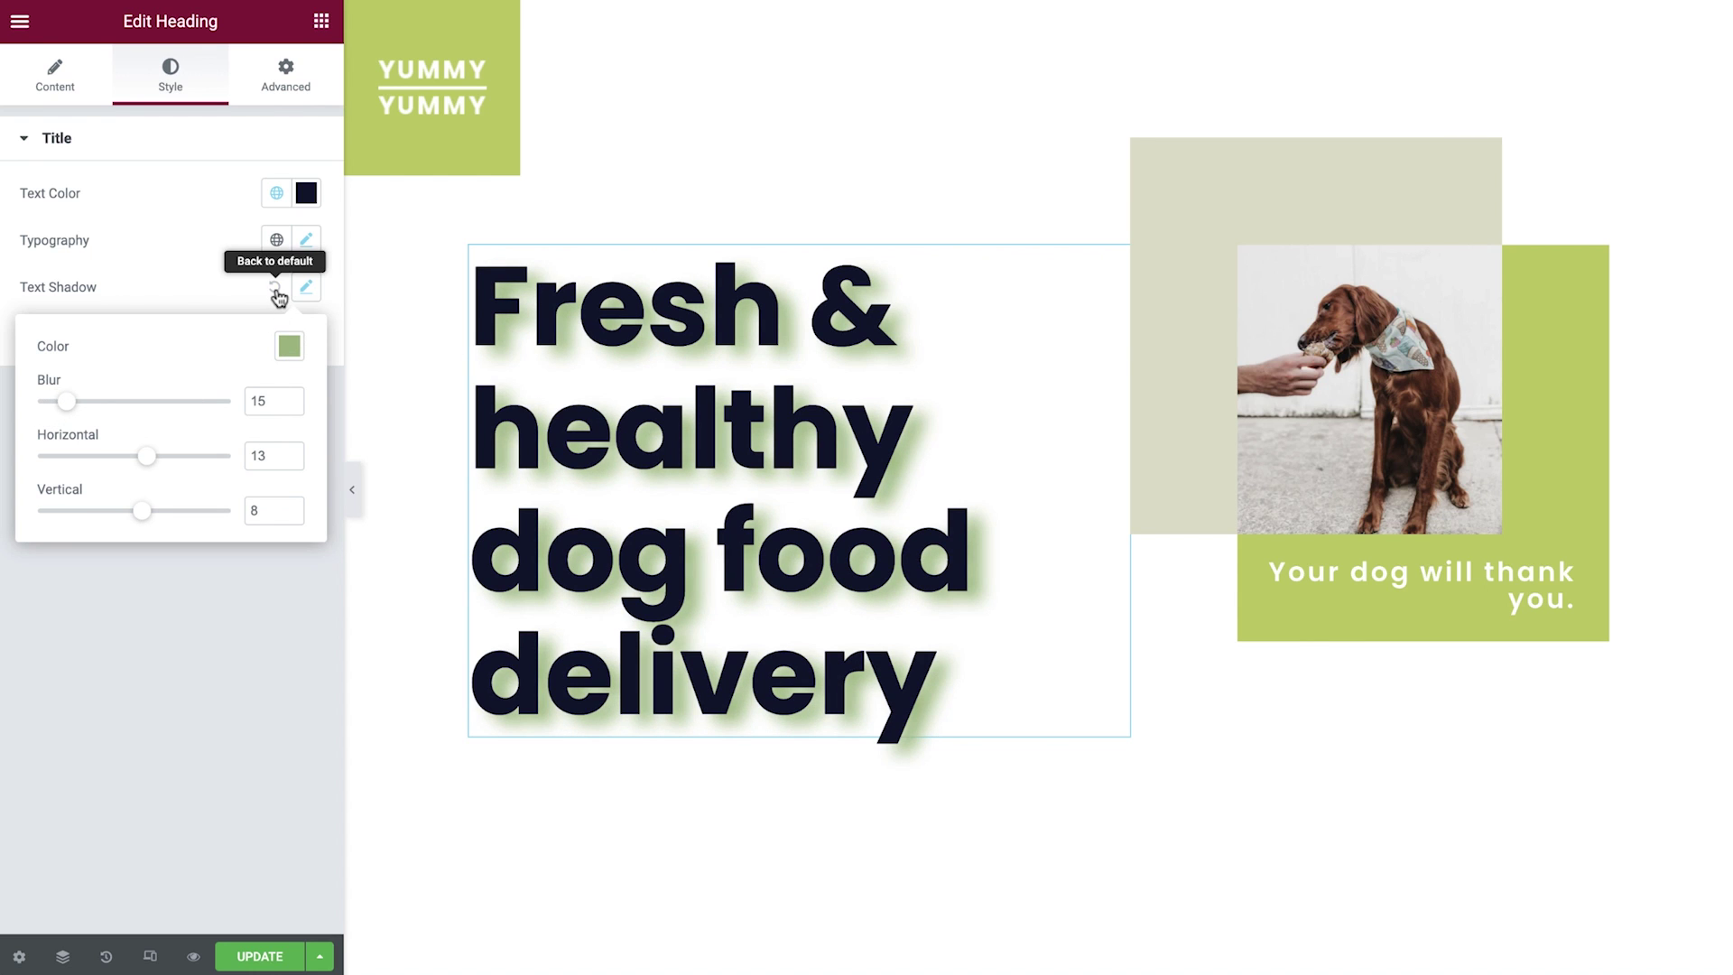
click(275, 289)
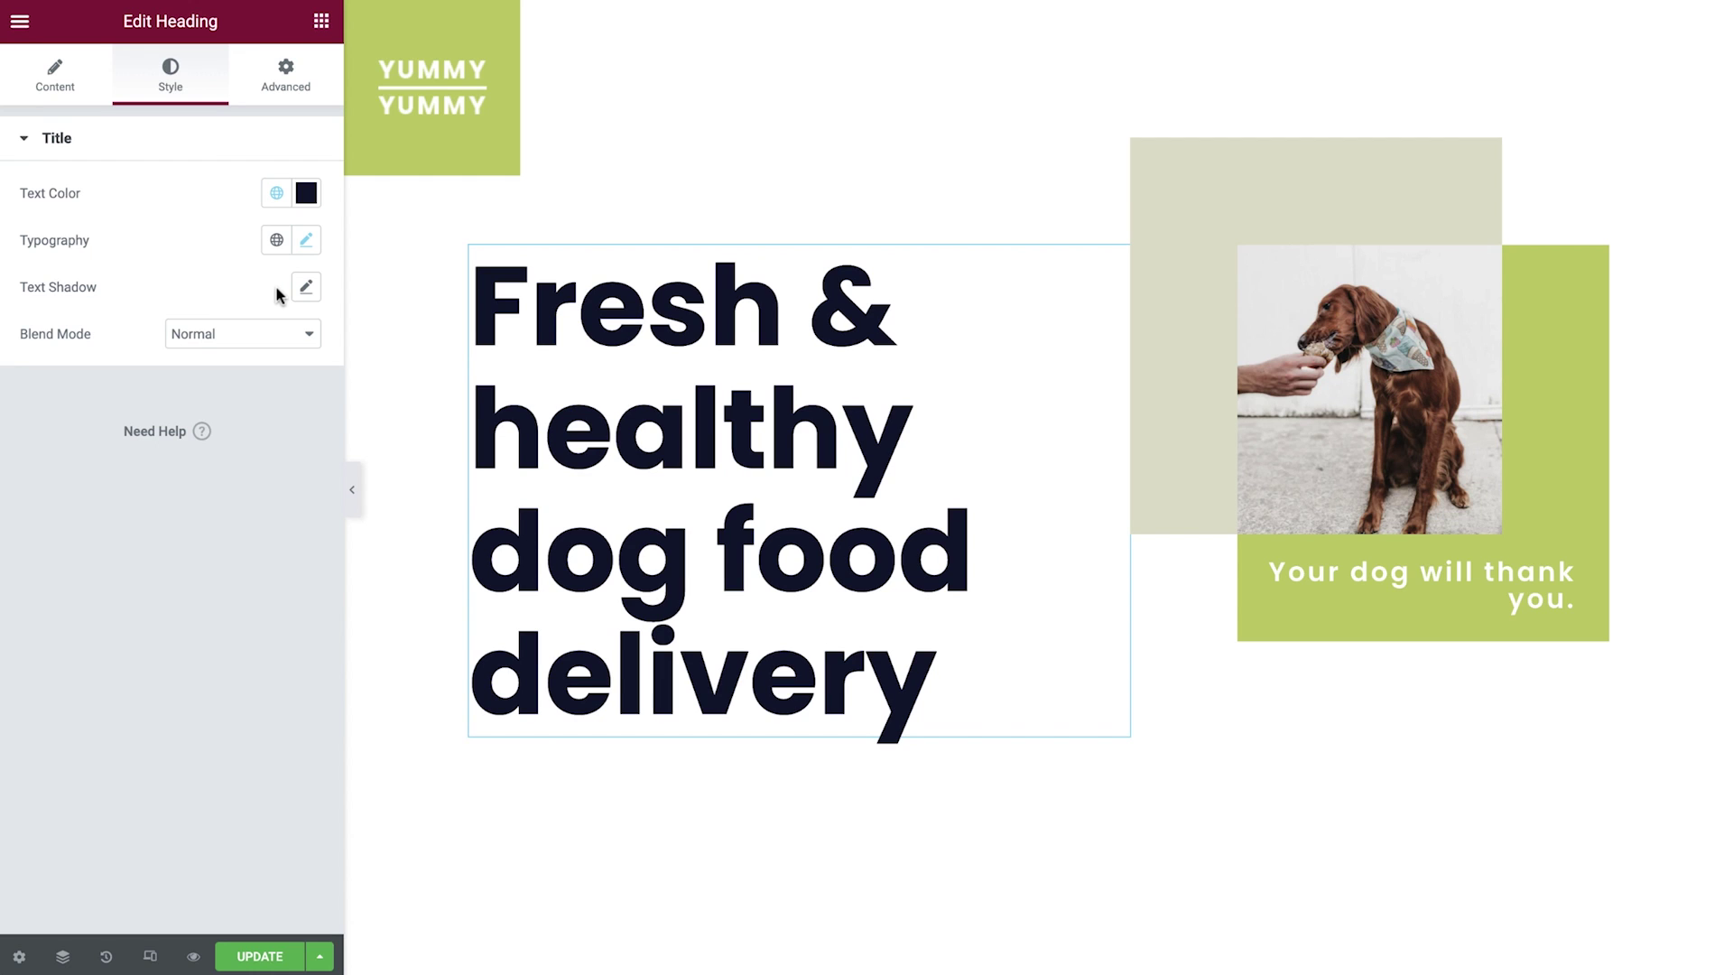
- Give the hero section a classic background using the black-and-white dog photo from the Media Library
click(269, 336)
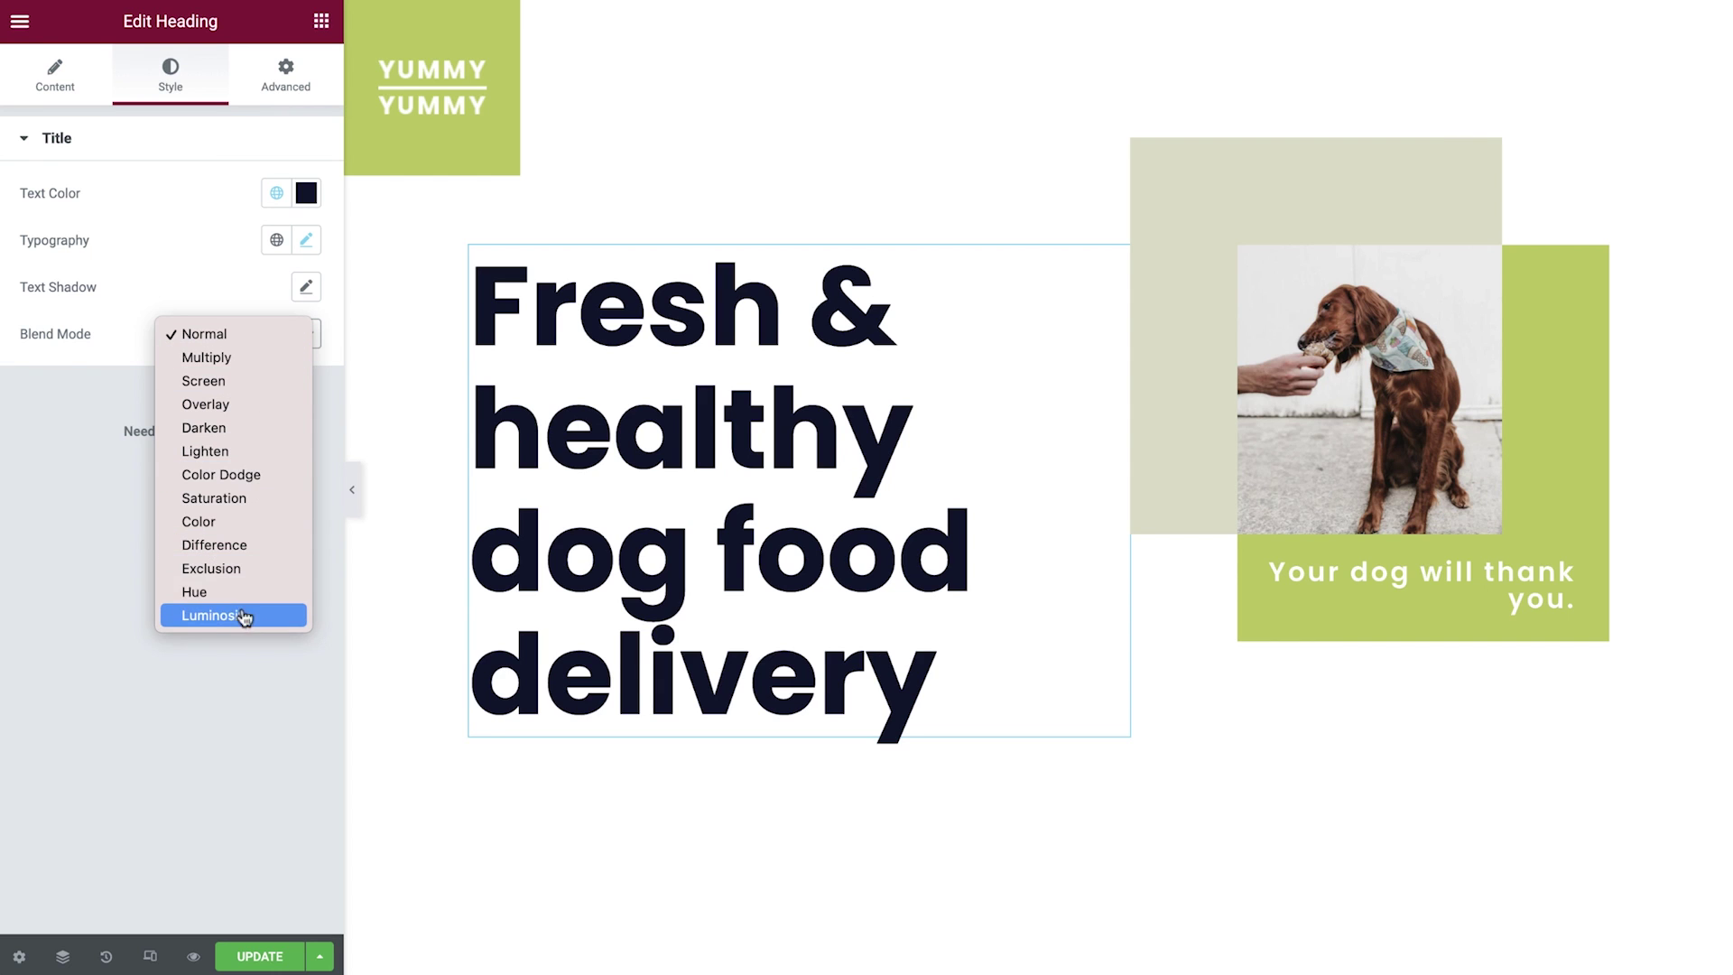
click(274, 341)
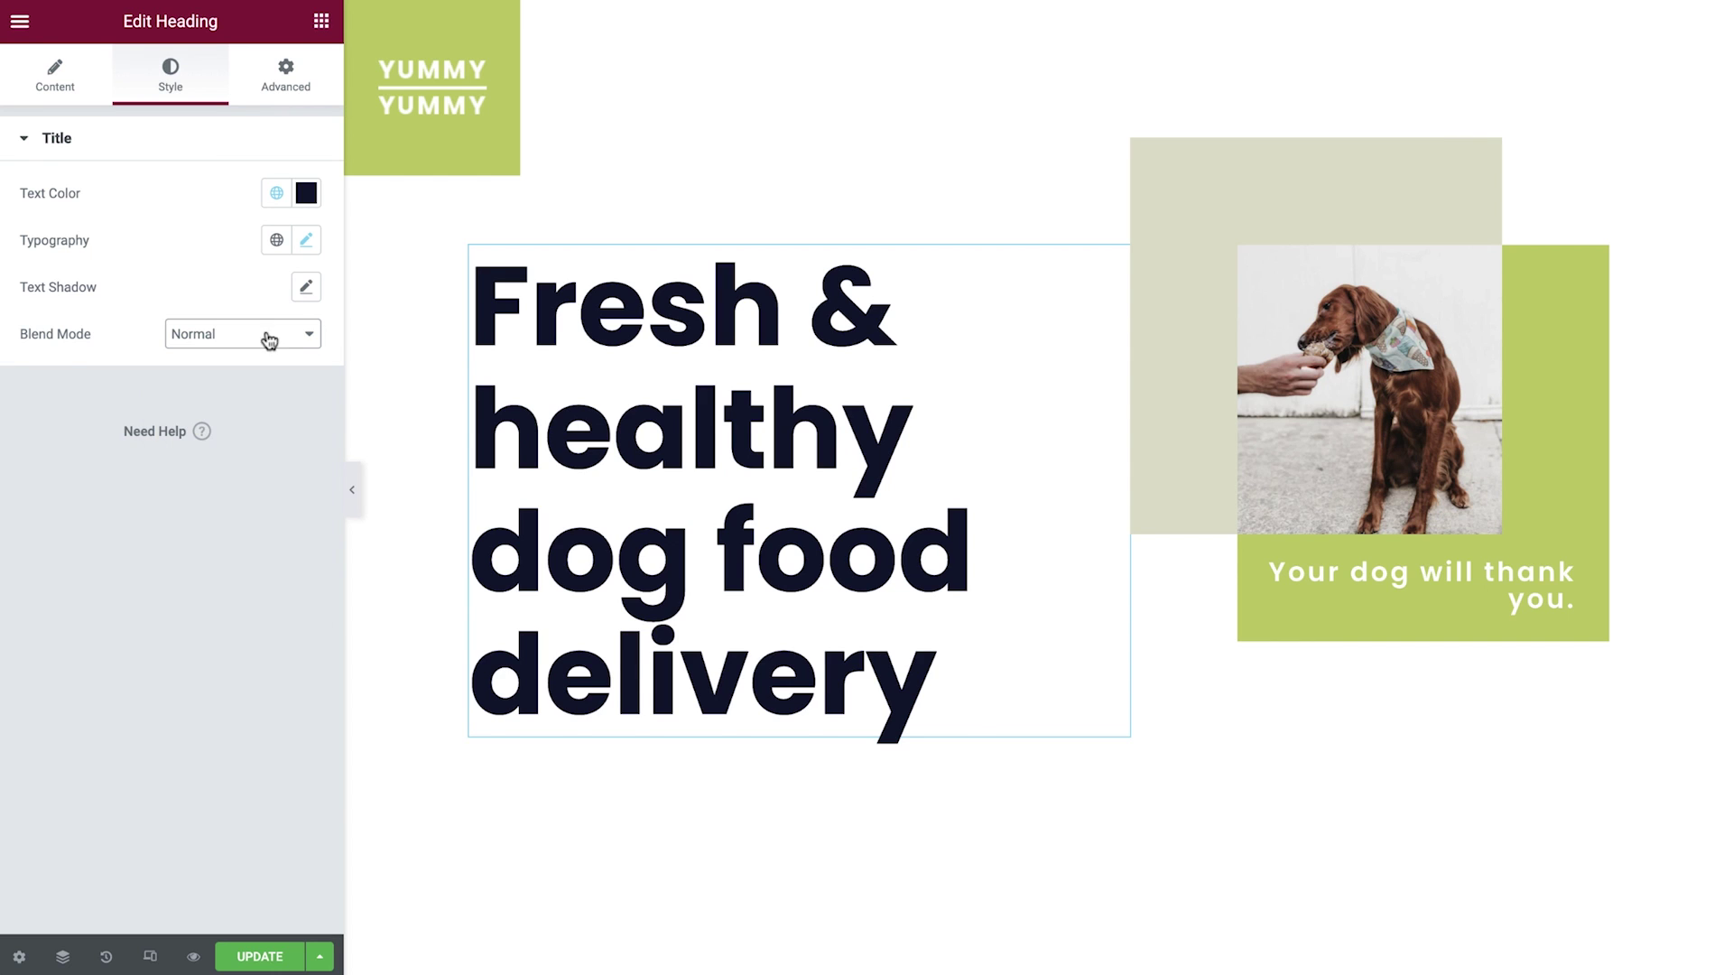
click(1036, 166)
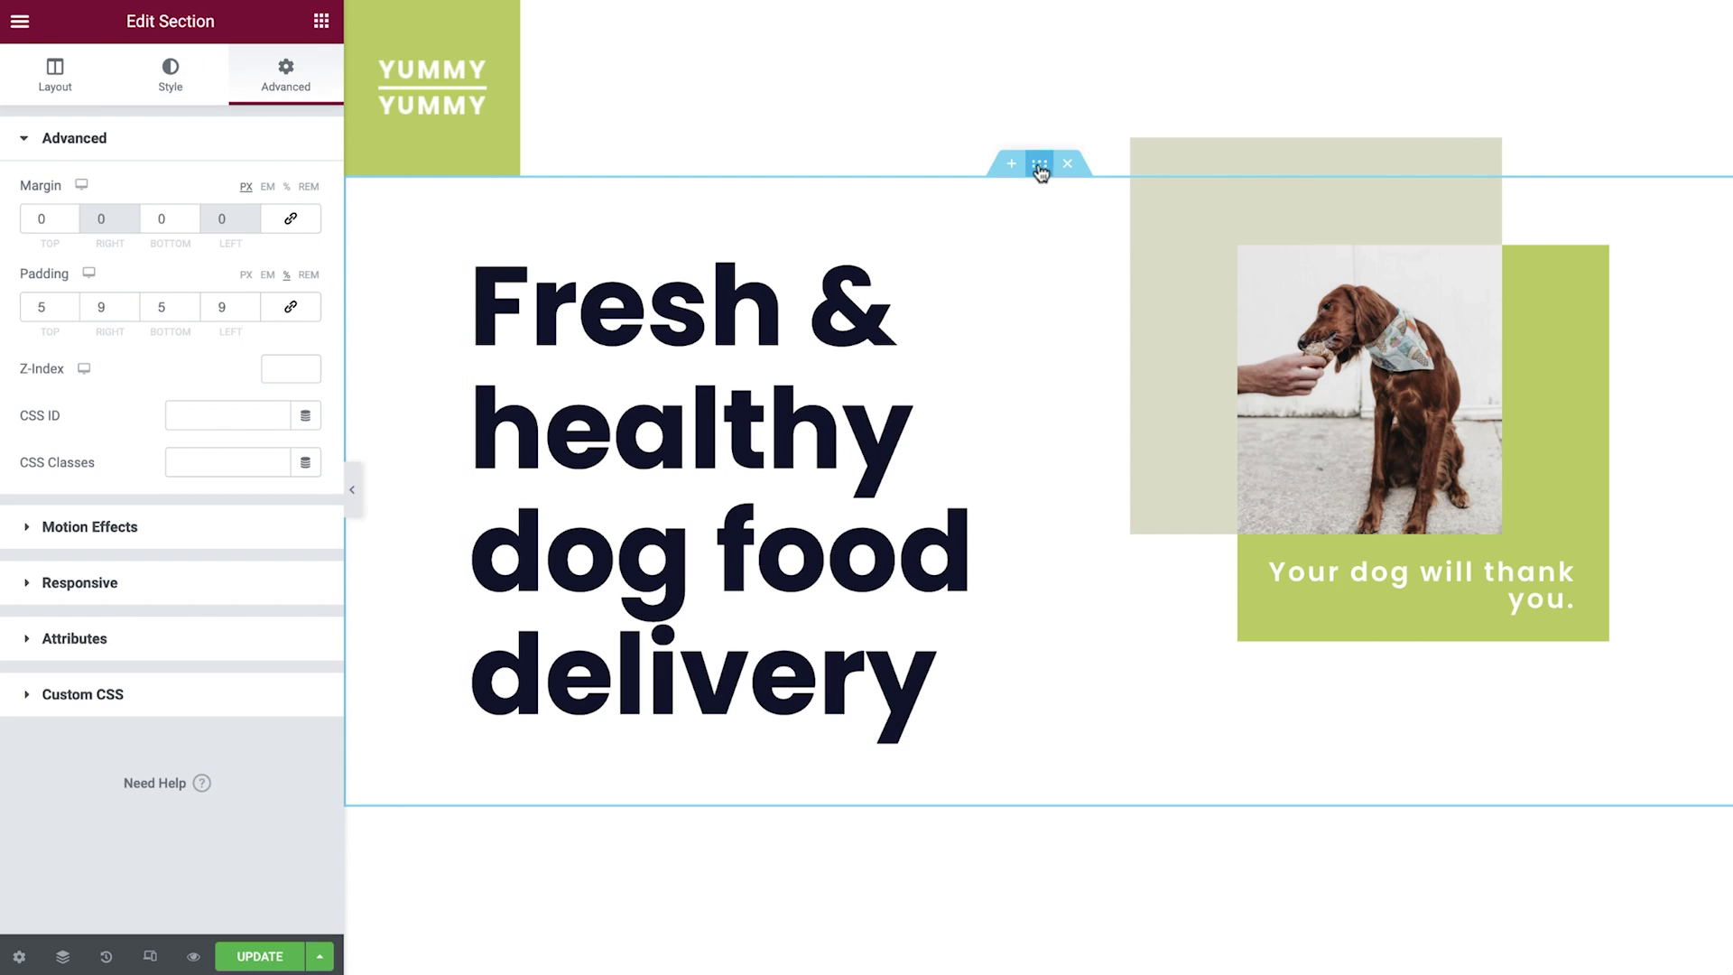
click(183, 100)
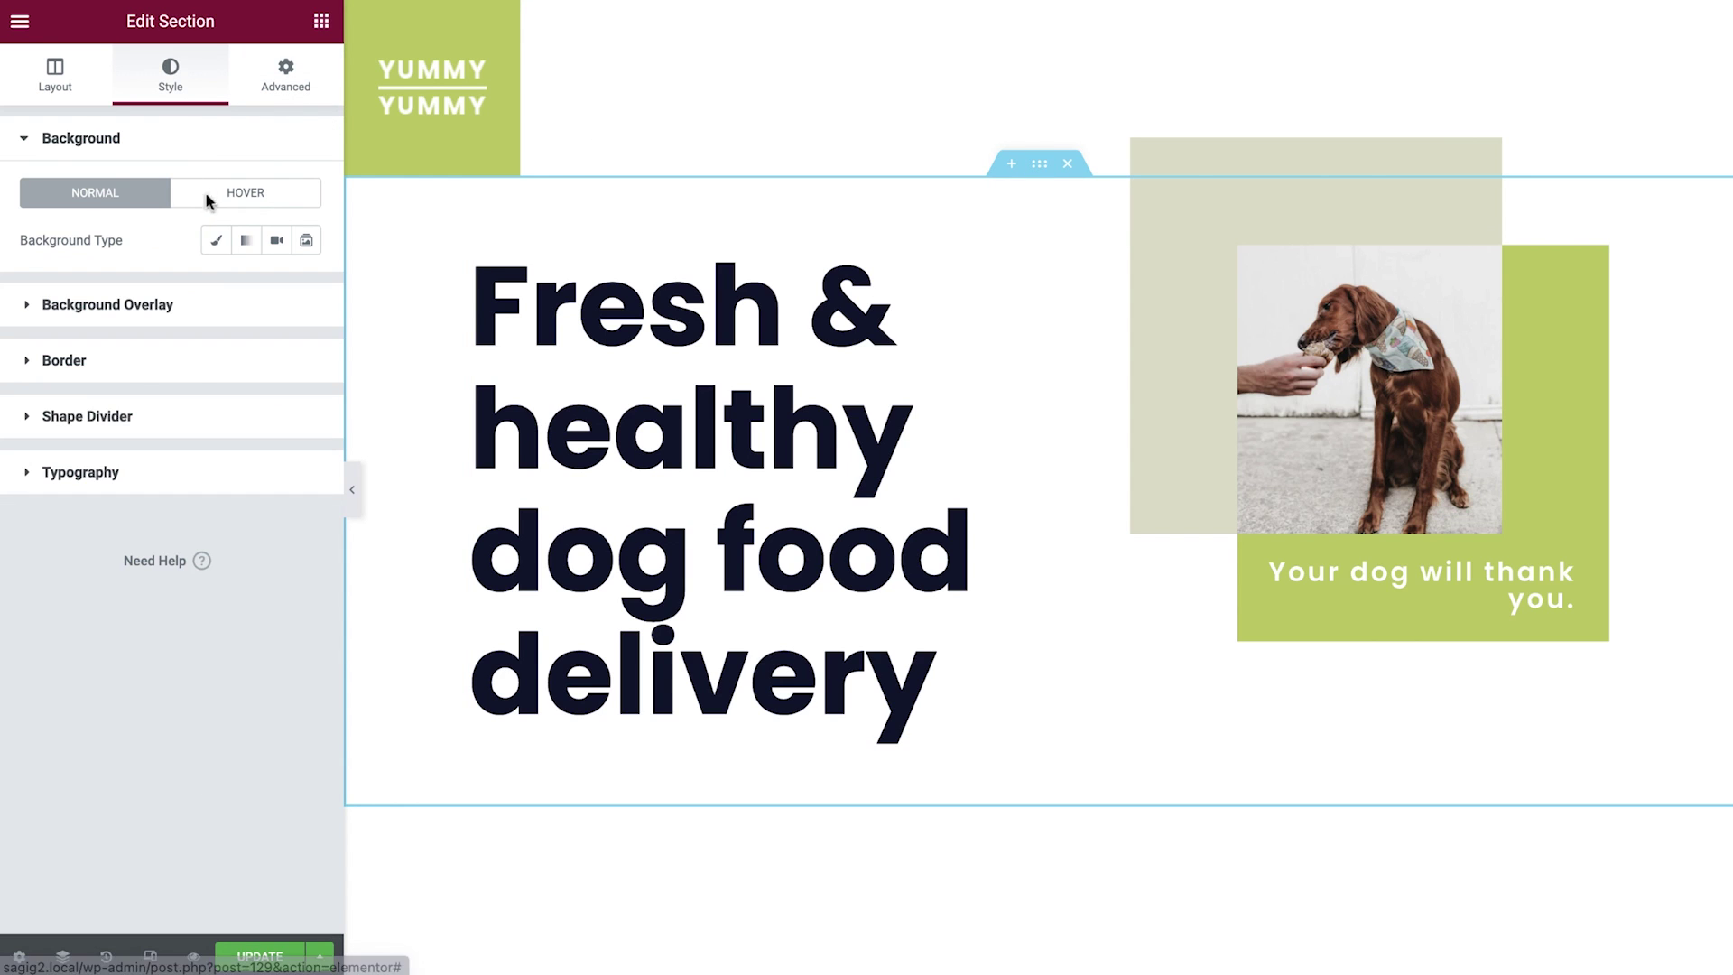
click(216, 240)
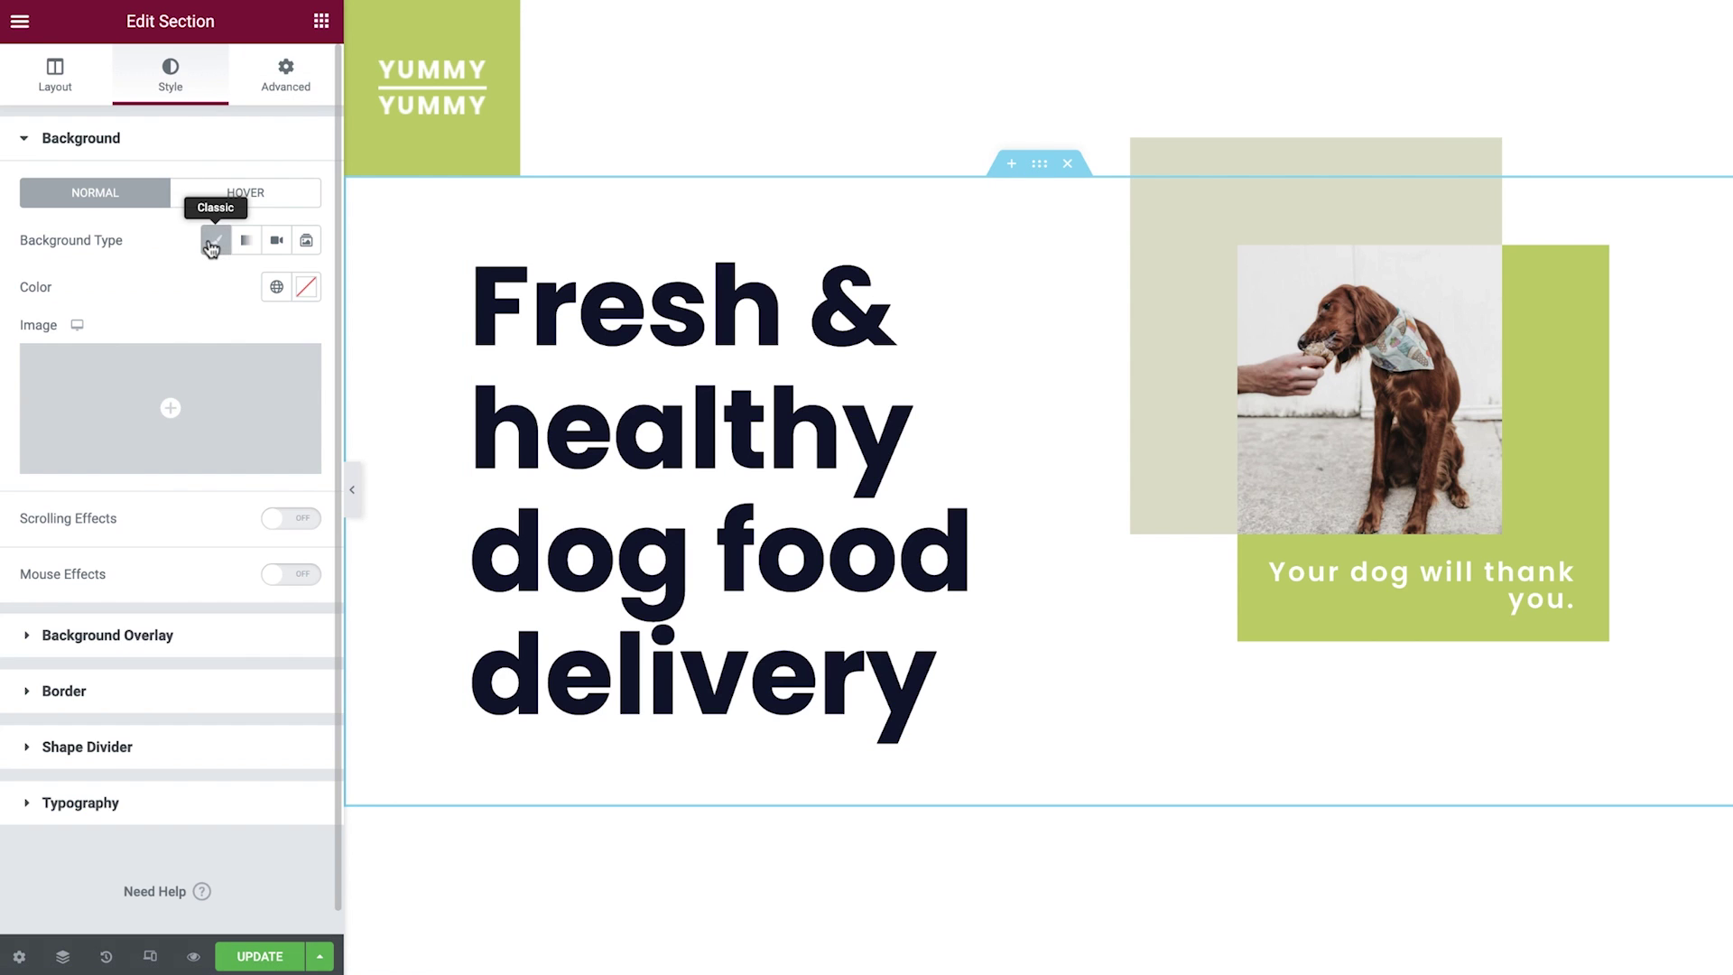
click(213, 406)
click(399, 113)
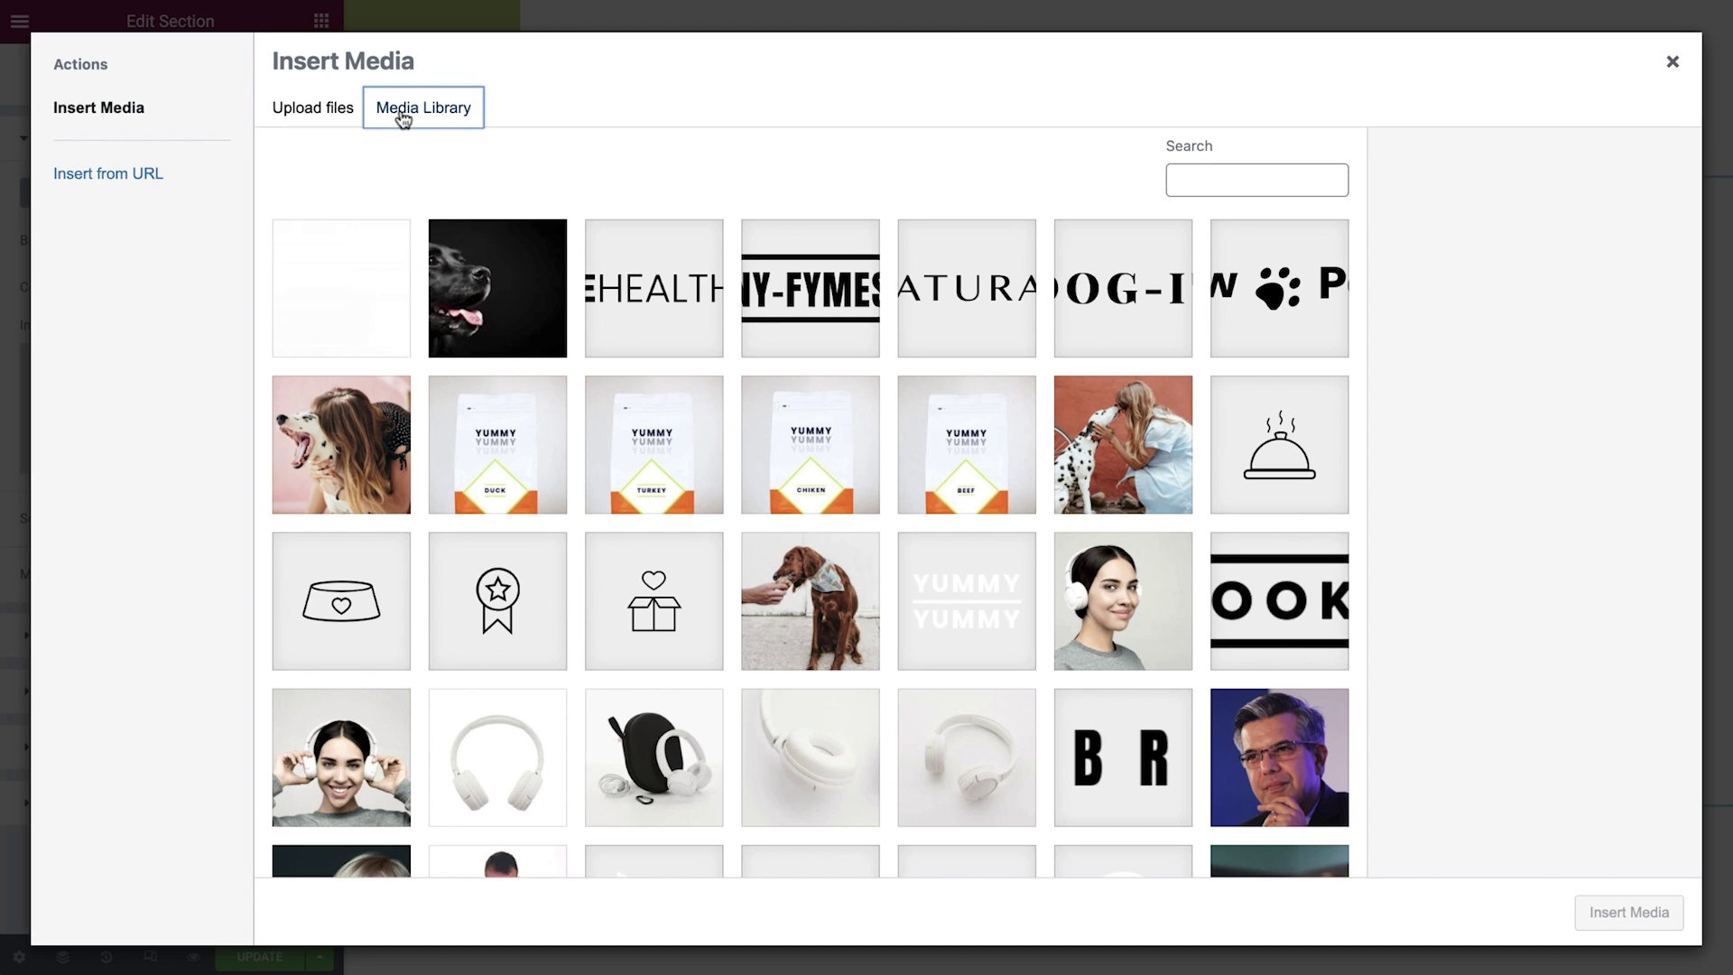
click(366, 270)
click(1605, 914)
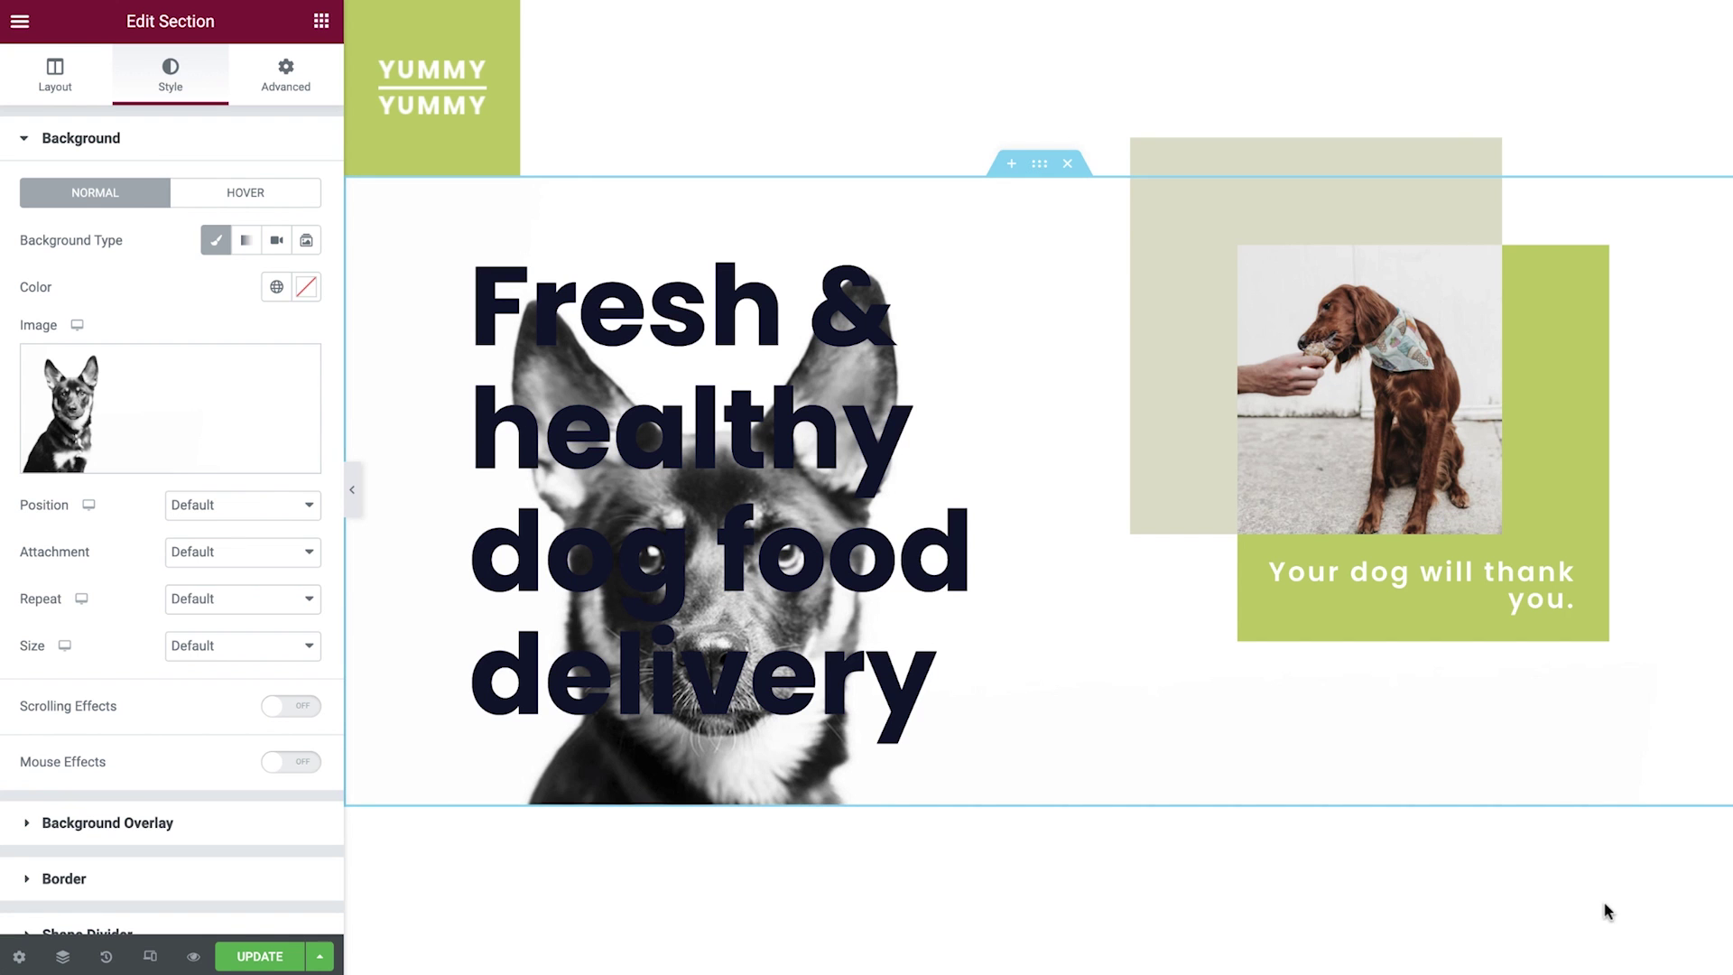
- Try a Multiply blend mode and the global Accent green colour on the heading
click(958, 501)
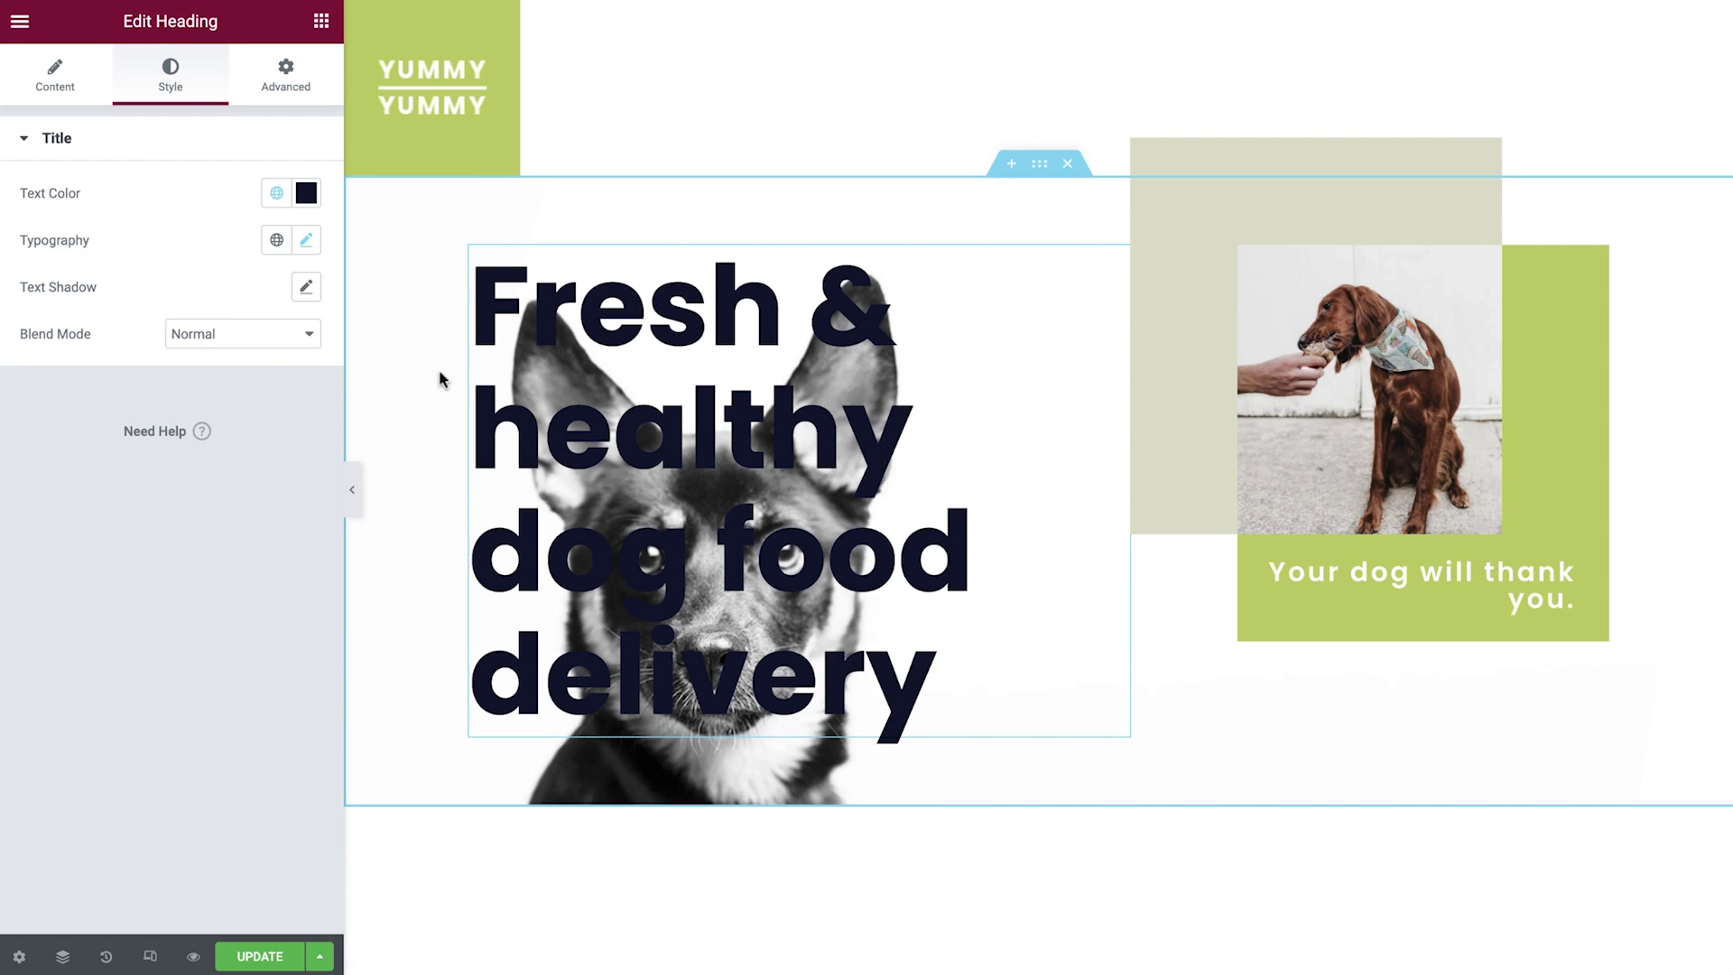
click(237, 339)
click(240, 359)
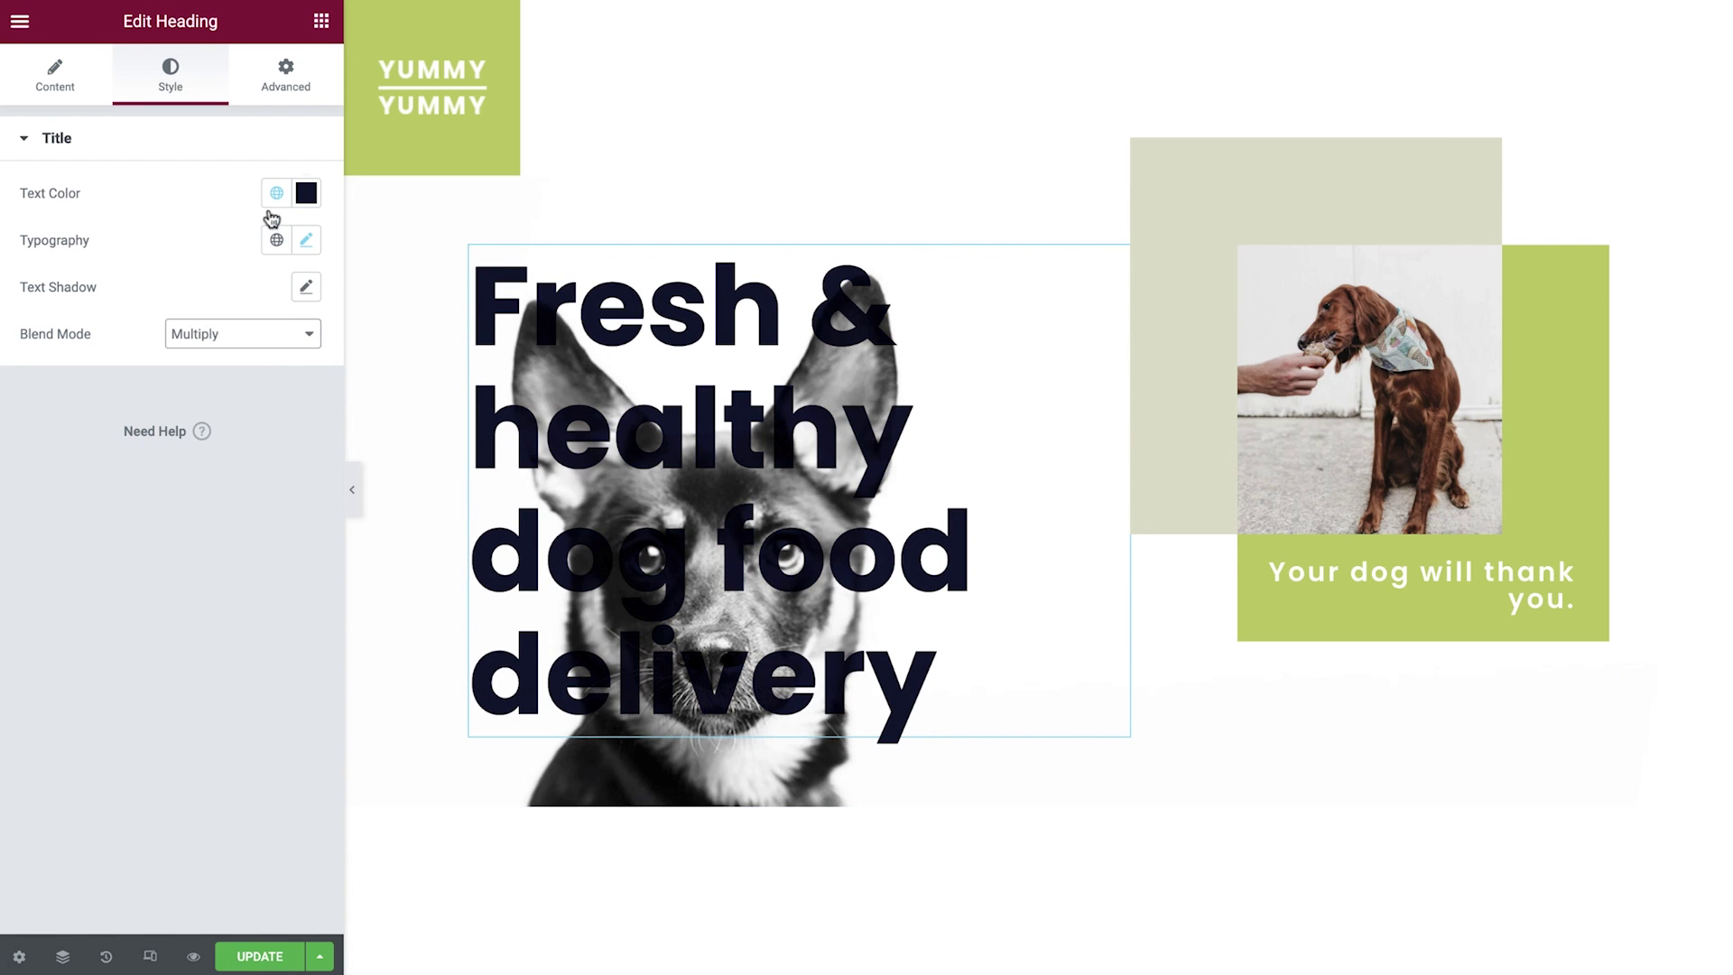
click(276, 193)
click(225, 412)
- Switch the heading's blend mode to Difference and make its text colour white (#FFFFFF)
click(225, 341)
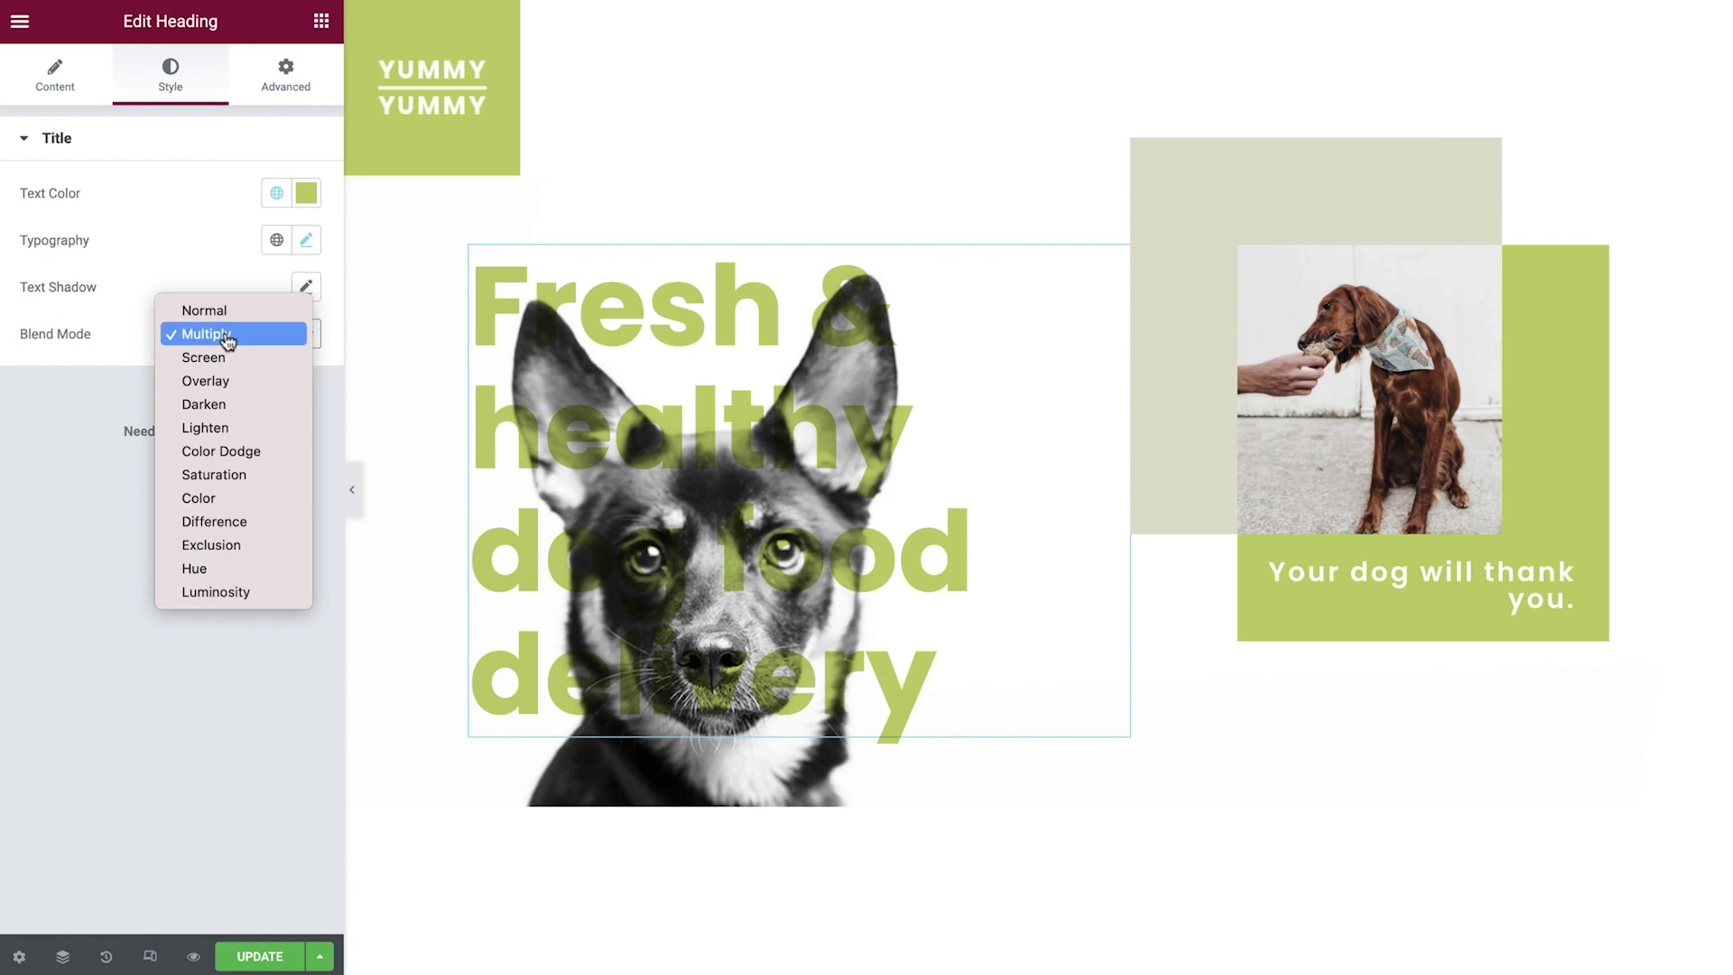
click(236, 522)
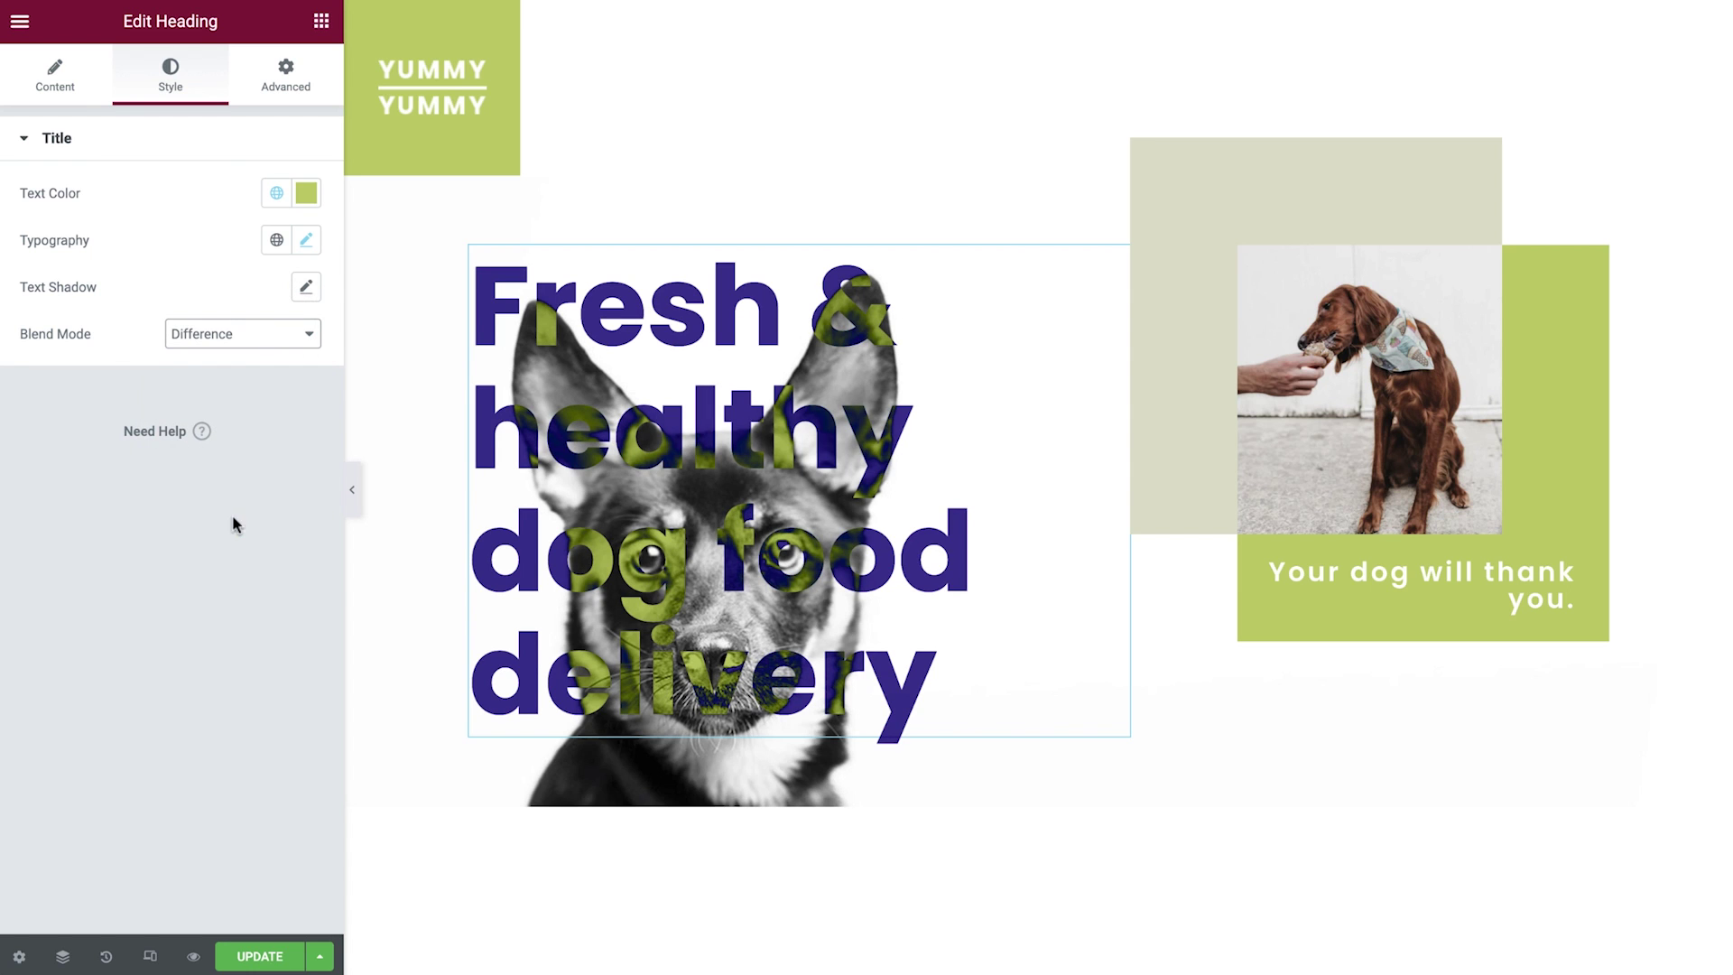
click(306, 194)
click(53, 277)
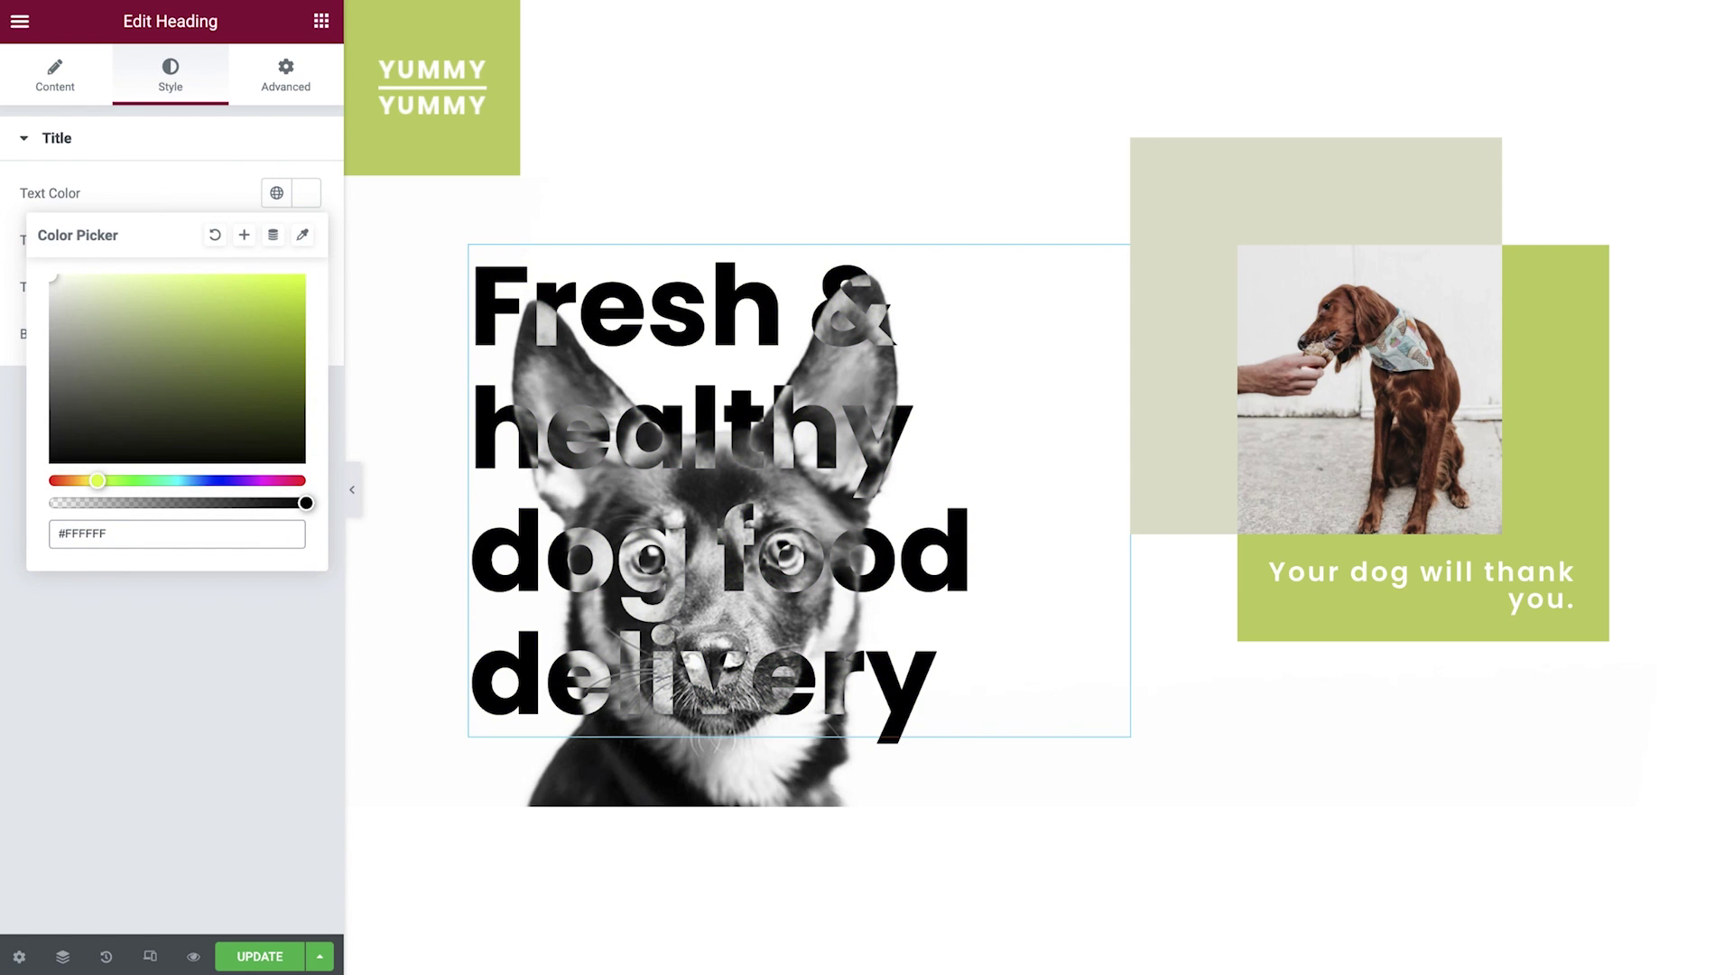
click(13, 208)
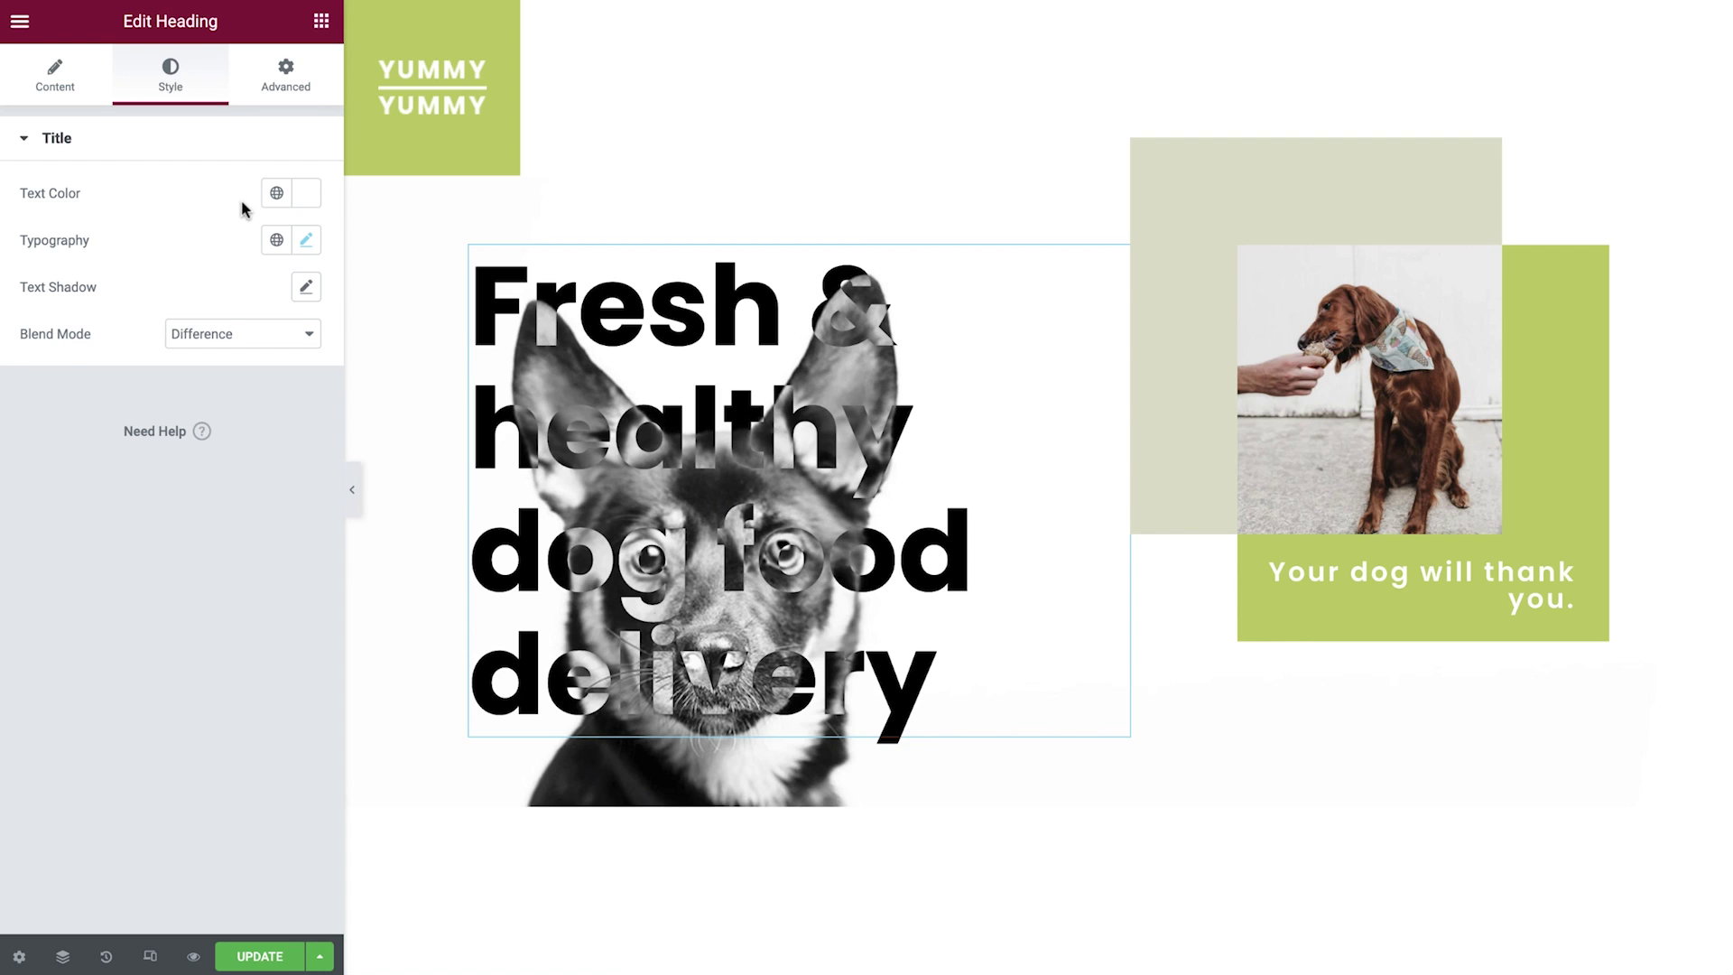